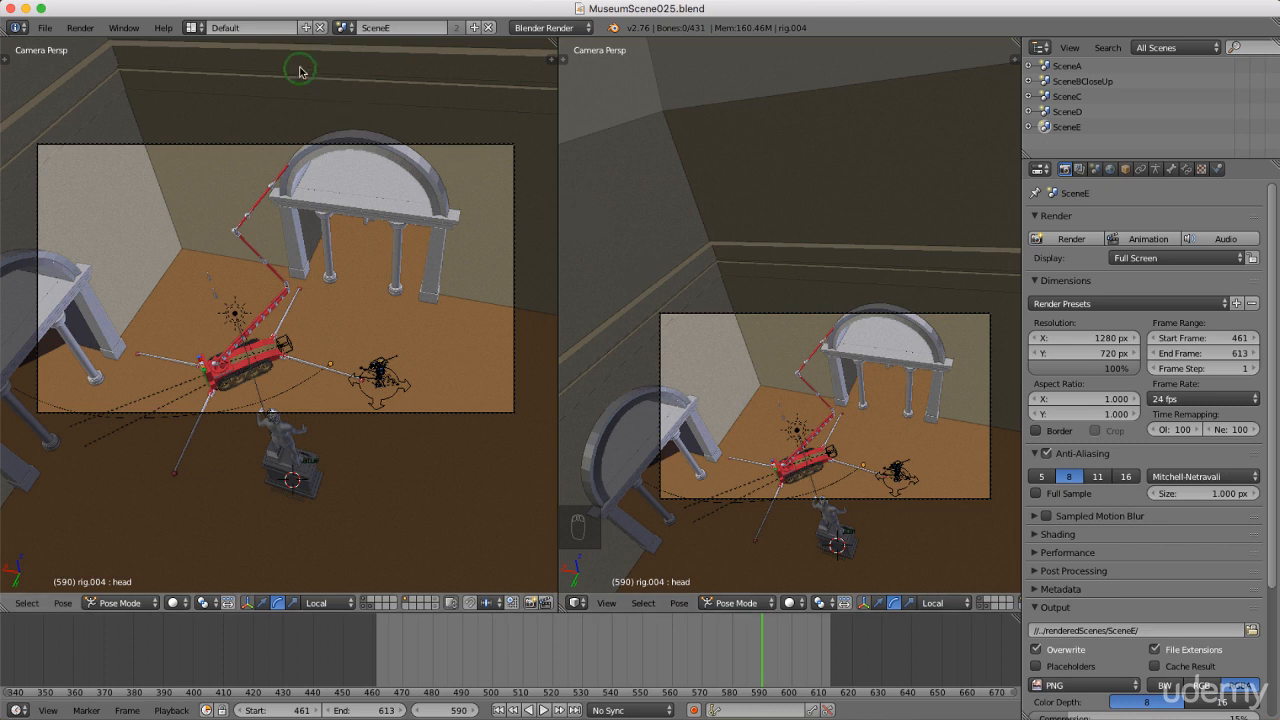
- Switch to the Animation screen layout and open SceneD
{"action": "left_click", "coordinate": [200, 29]}
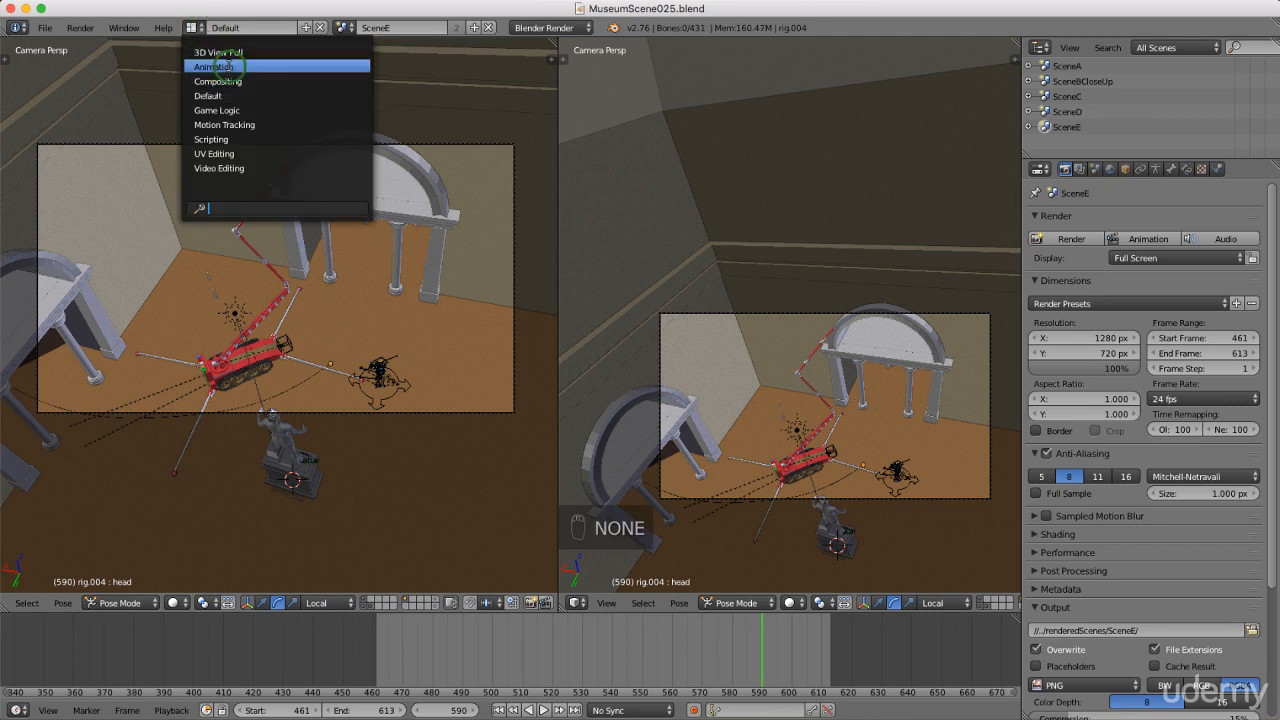
{"action": "left_click", "coordinate": [230, 68]}
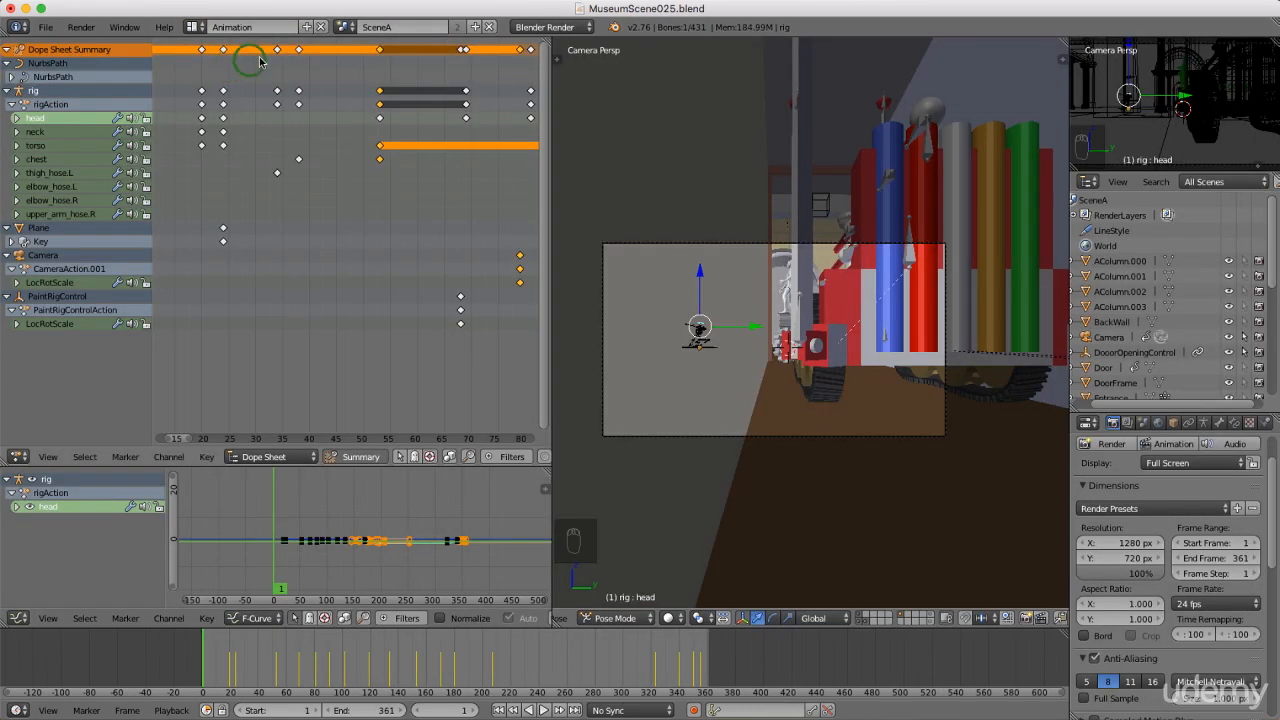
{"action": "left_click", "coordinate": [354, 32]}
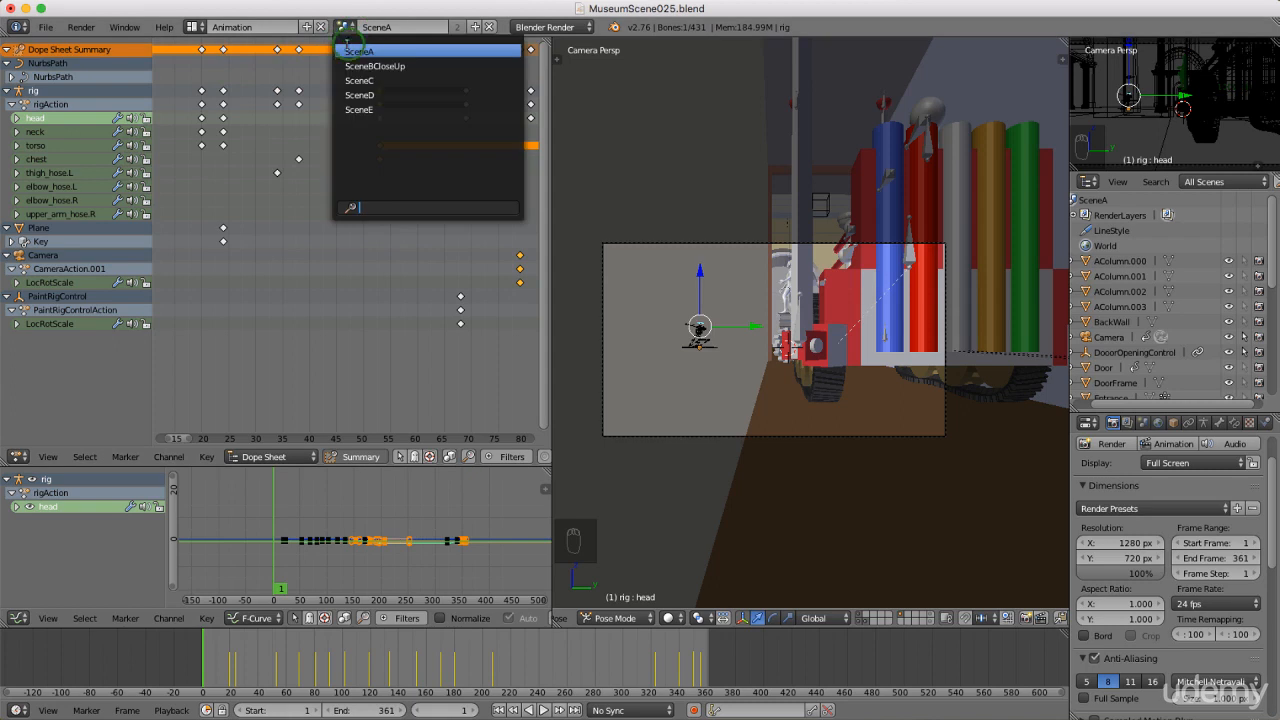
{"action": "left_click", "coordinate": [367, 99]}
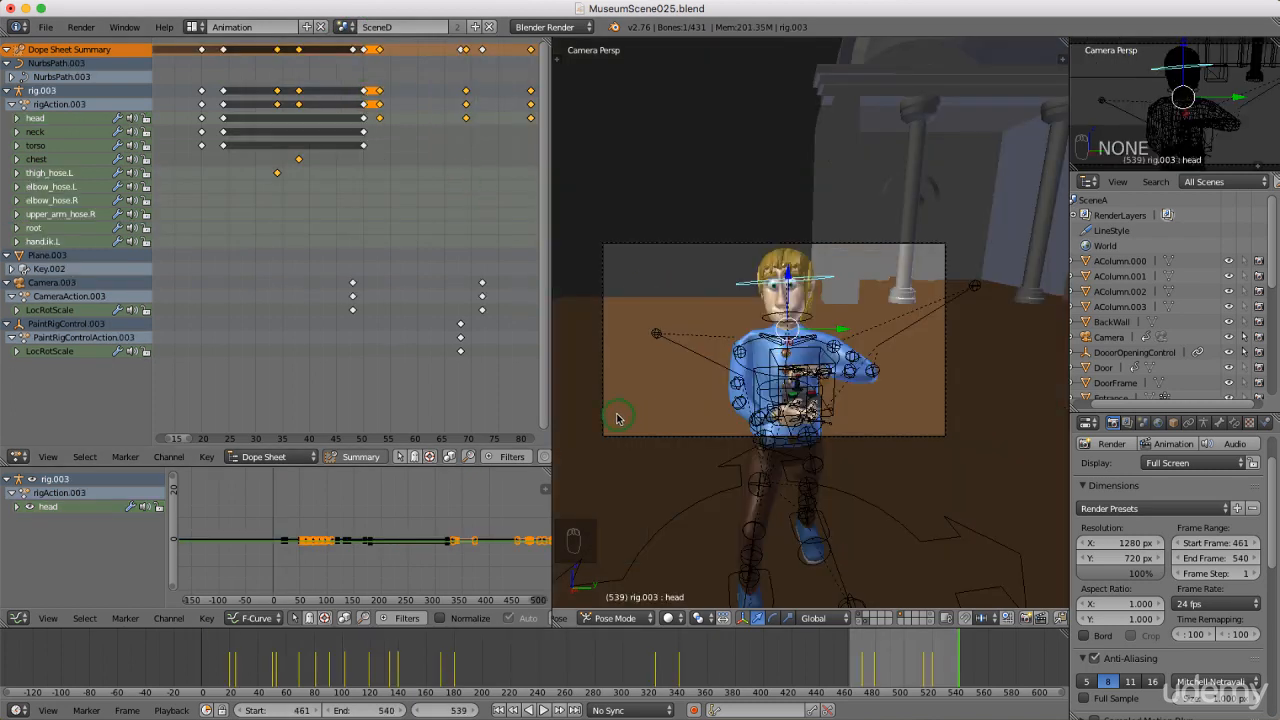
- Move SceneD's playhead to the start frame, 461, to work on the dope sheet keyframes from there
{"action": "scroll", "coordinate": [617, 418], "scroll_direction": "up", "scroll_amount": 2}
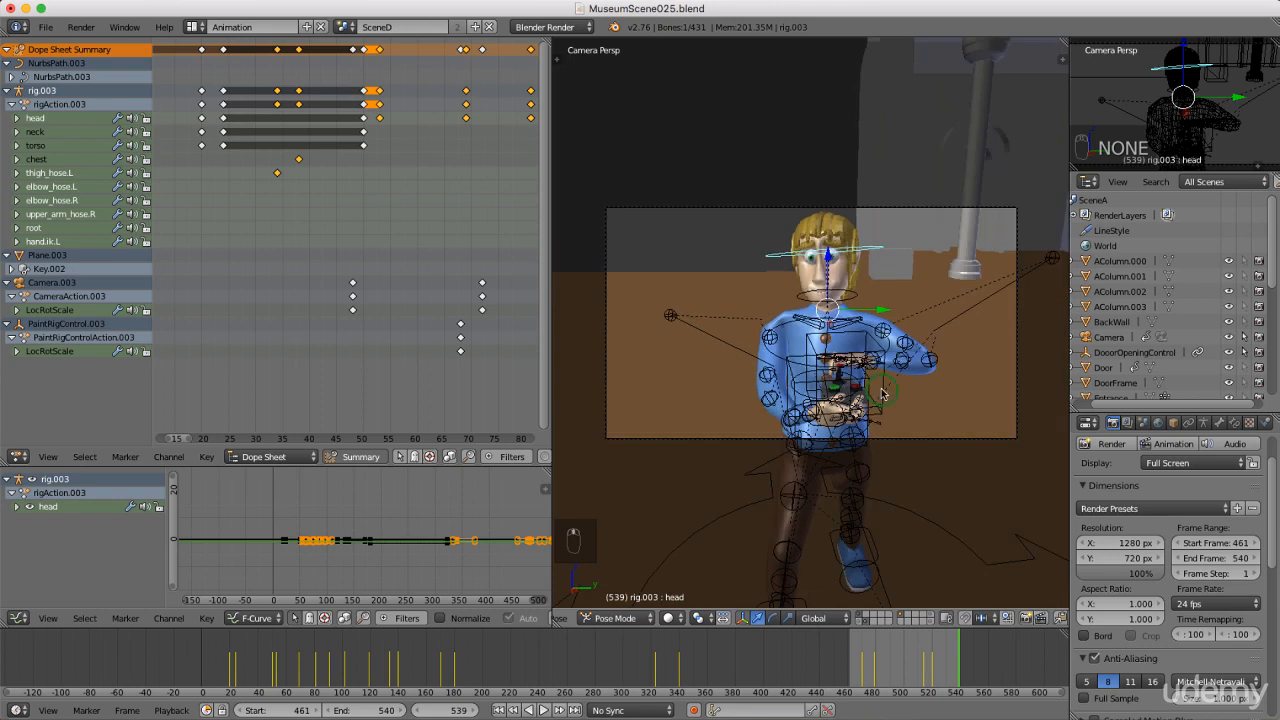
{"action": "scroll", "coordinate": [882, 396], "scroll_direction": "down", "scroll_amount": 1}
{"action": "middle_click_drag", "start_coordinate": [868, 681], "coordinate": [575, 668]}
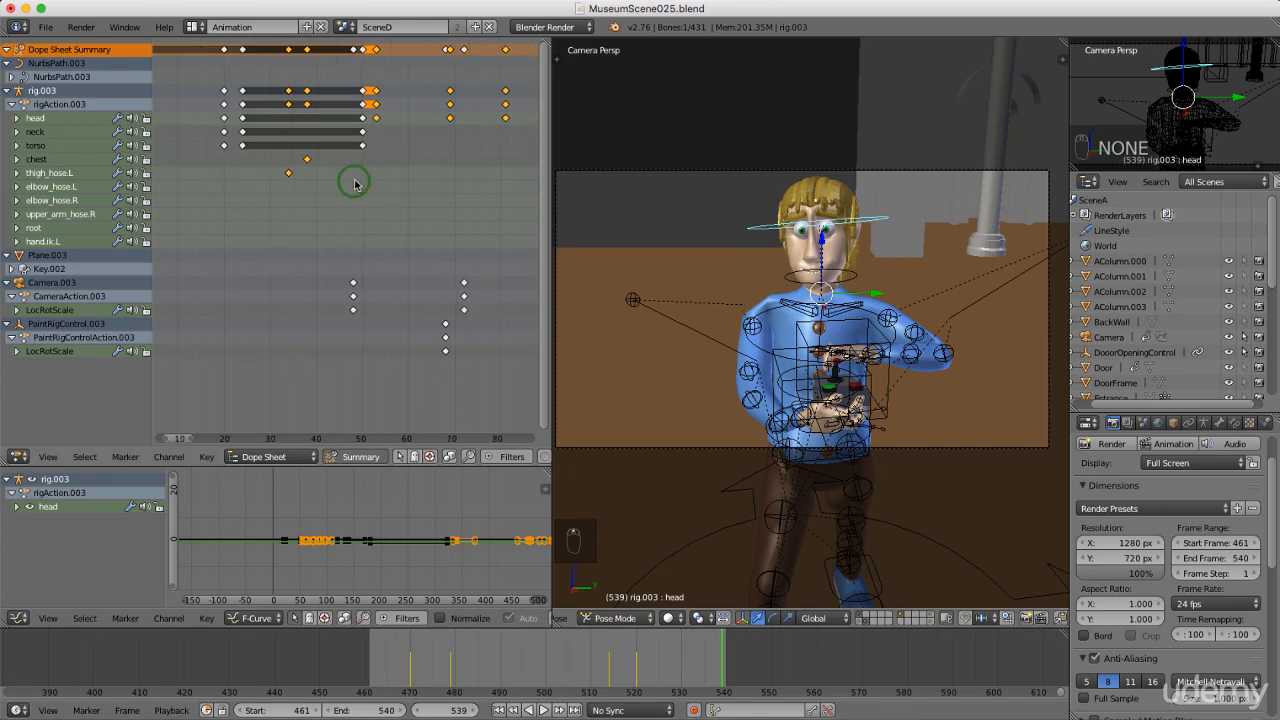
{"action": "scroll", "coordinate": [357, 184], "scroll_direction": "down", "scroll_amount": 2}
{"action": "scroll", "coordinate": [357, 184], "scroll_direction": "down", "scroll_amount": 8}
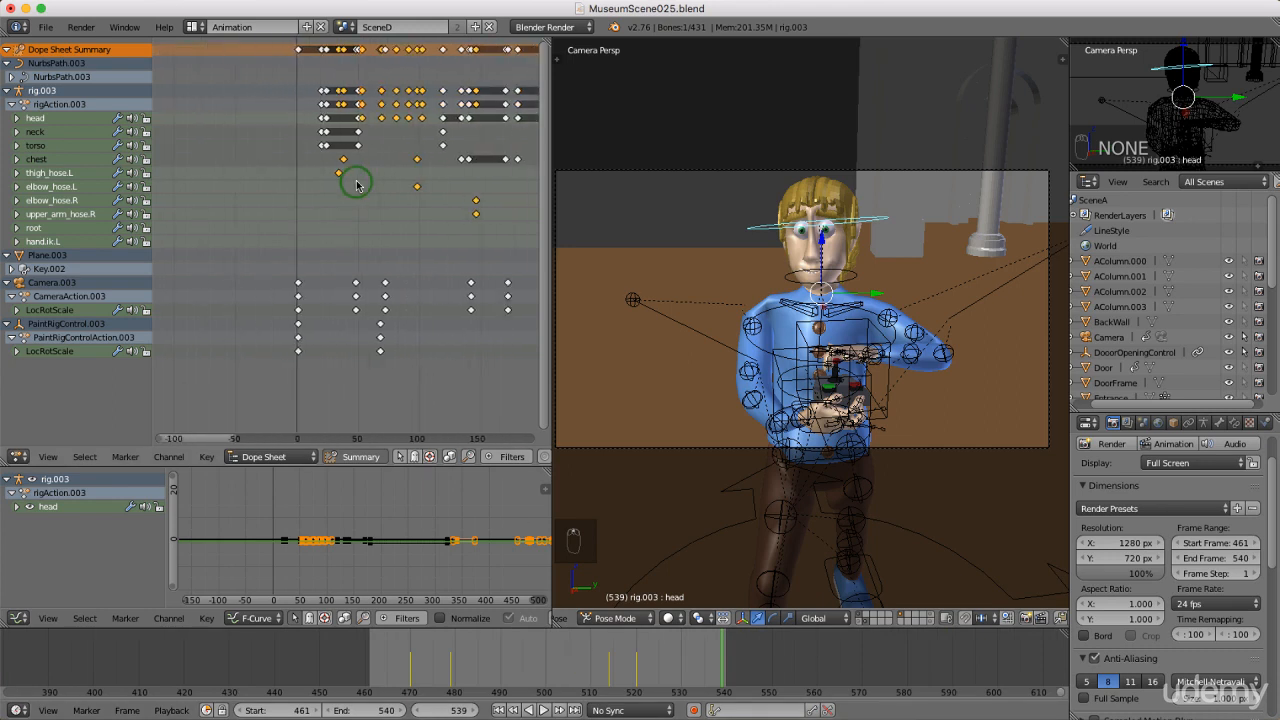
{"action": "scroll", "coordinate": [357, 184], "scroll_direction": "down", "scroll_amount": 5}
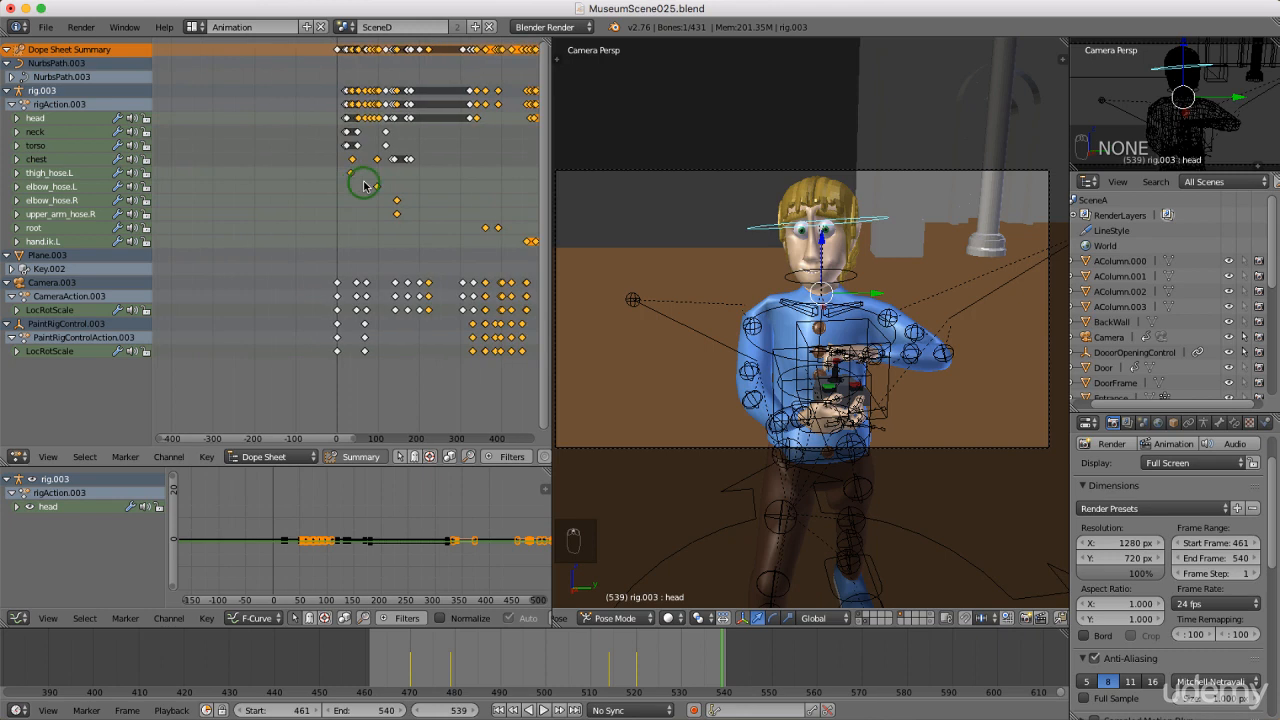
{"action": "middle_click_drag", "start_coordinate": [360, 184], "coordinate": [249, 200]}
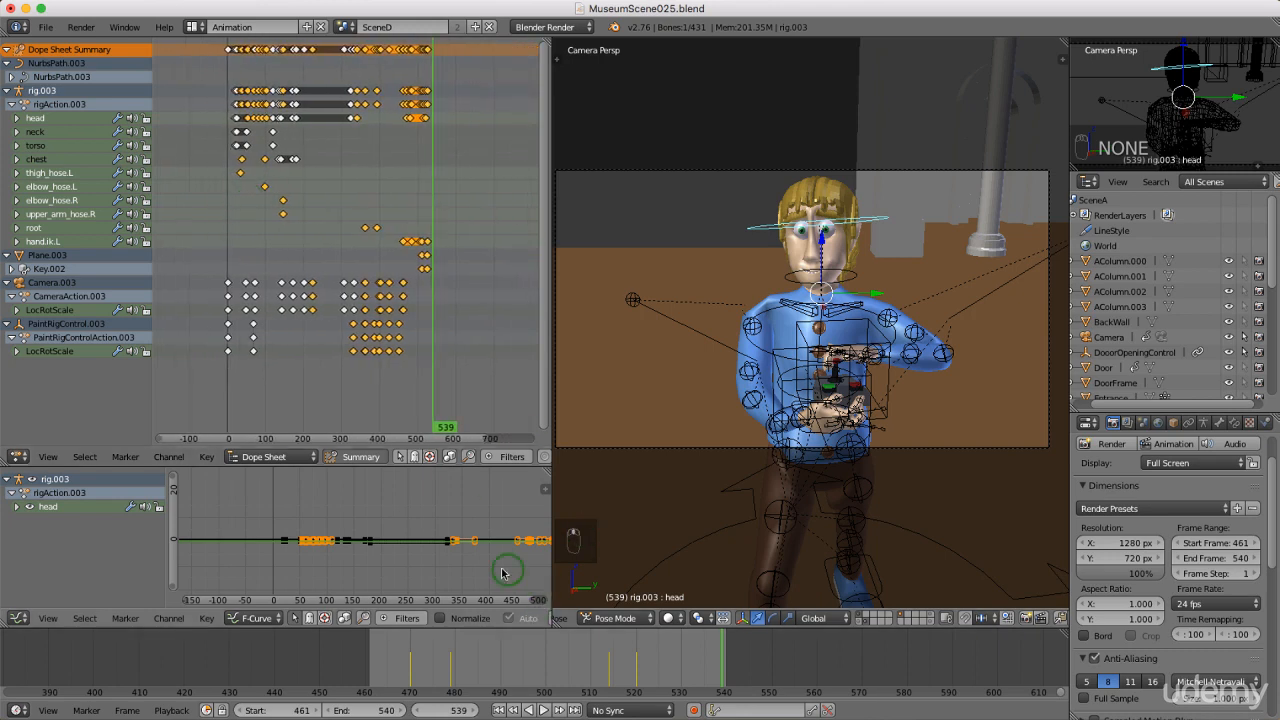
{"action": "left_click", "coordinate": [500, 710]}
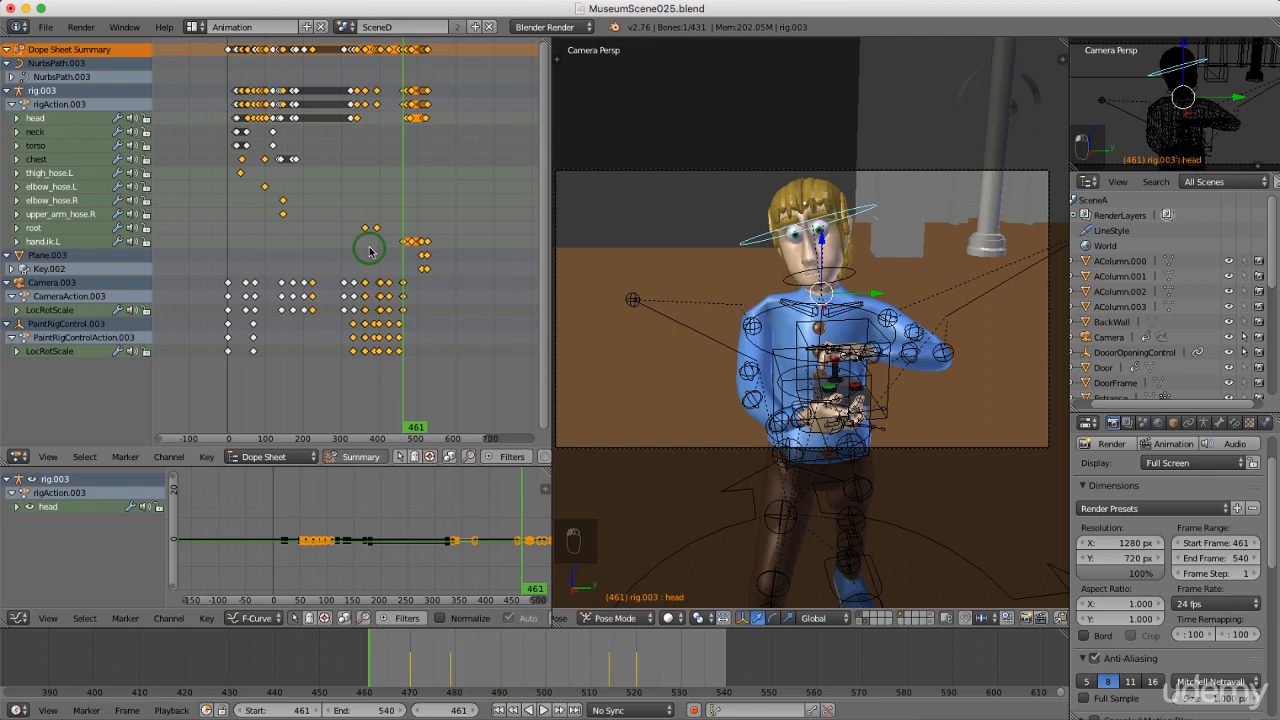
{"action": "mouse_move", "coordinate": [366, 243]}
{"action": "middle_mouse_down", "text": "ctrl"}
{"action": "mouse_move", "coordinate": [405, 265]}
{"action": "mouse_move", "coordinate": [420, 240]}
{"action": "mouse_move", "coordinate": [466, 260]}
{"action": "mouse_move", "coordinate": [322, 274]}
{"action": "mouse_move", "coordinate": [370, 269]}
{"action": "mouse_move", "coordinate": [307, 259]}
{"action": "middle_mouse_up", "text": "ctrl"}
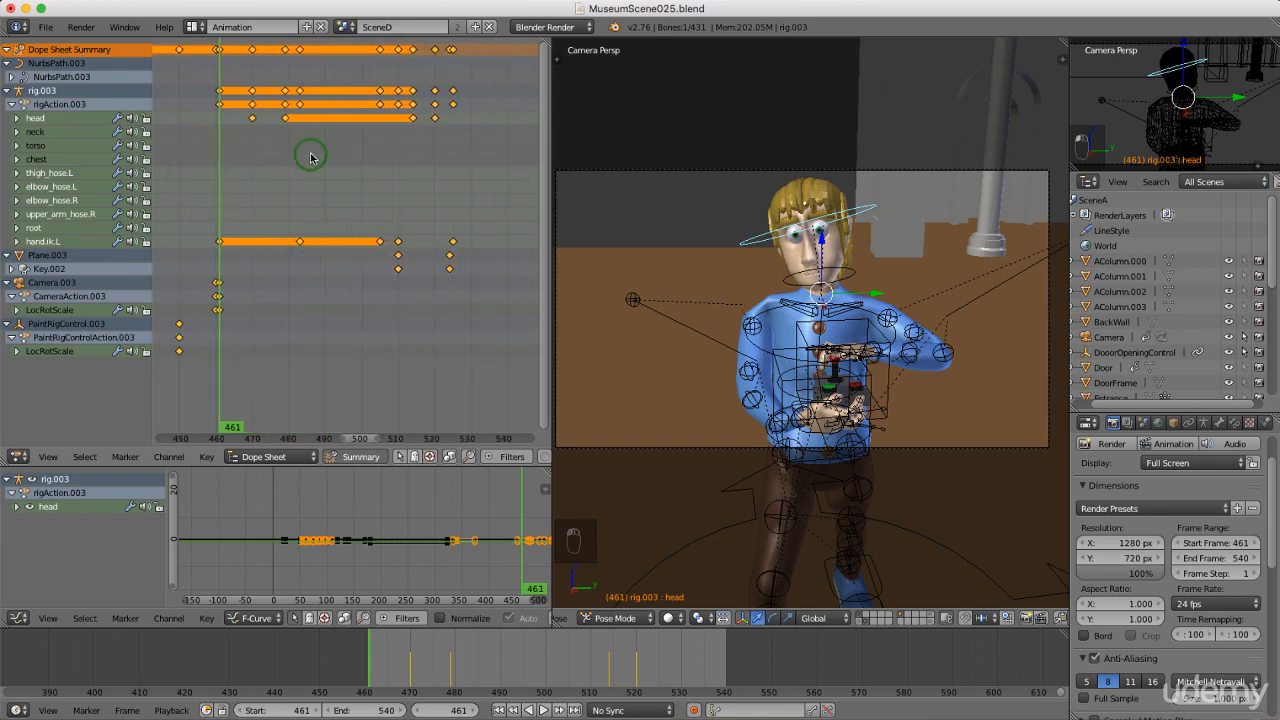
- Select the keyframes at frame 461 and the camera, scrub ahead to check the camera's motion, and return to frame 461
{"action": "key", "text": "a"}
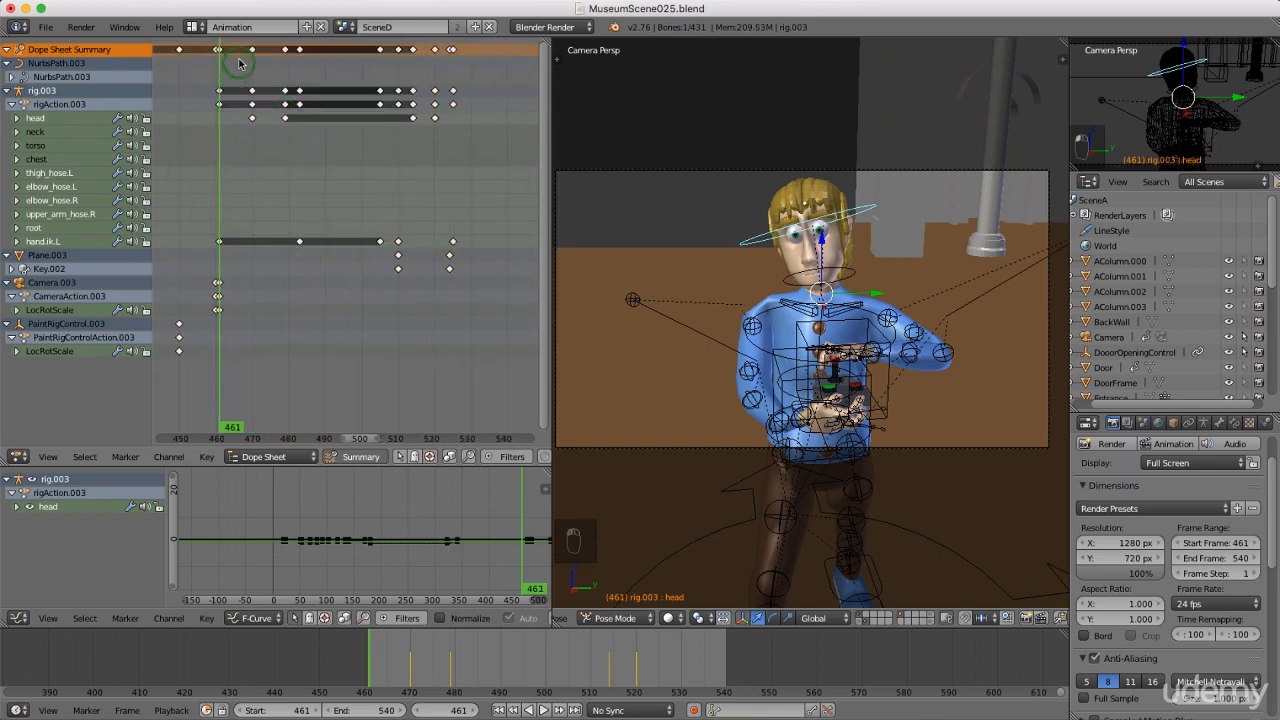
{"action": "right_click", "coordinate": [219, 50]}
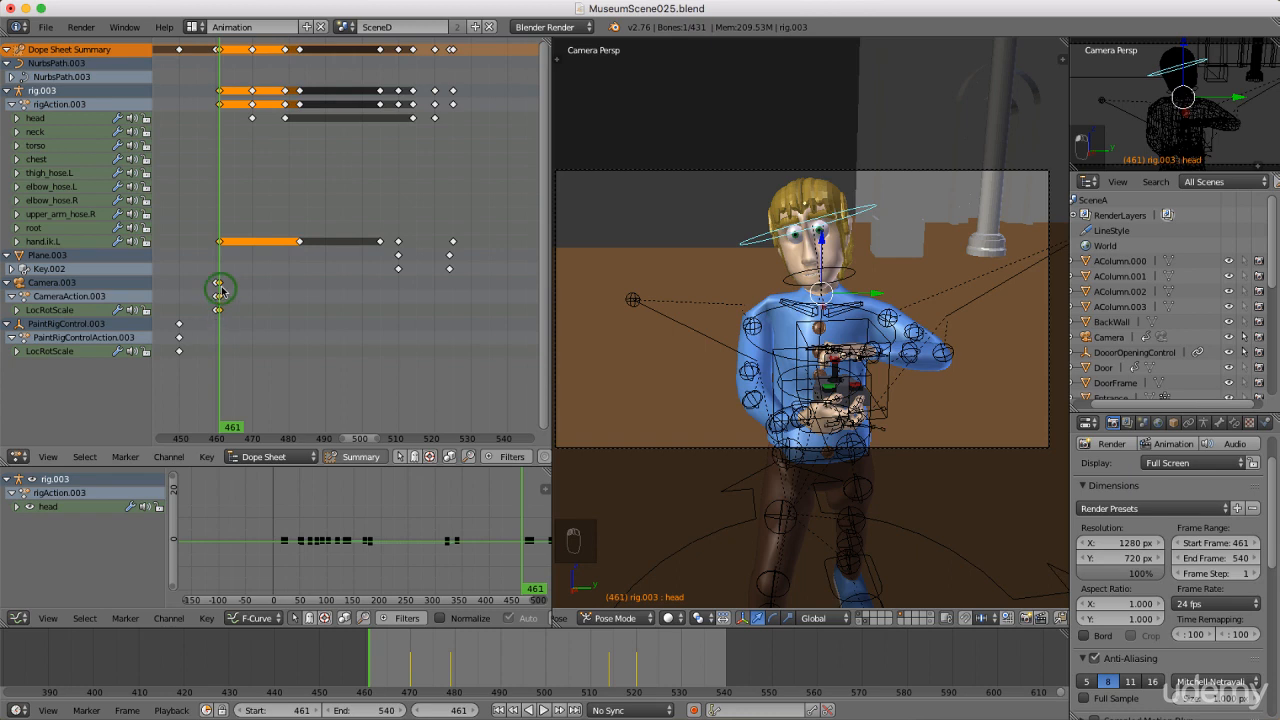
{"action": "right_click", "coordinate": [641, 450]}
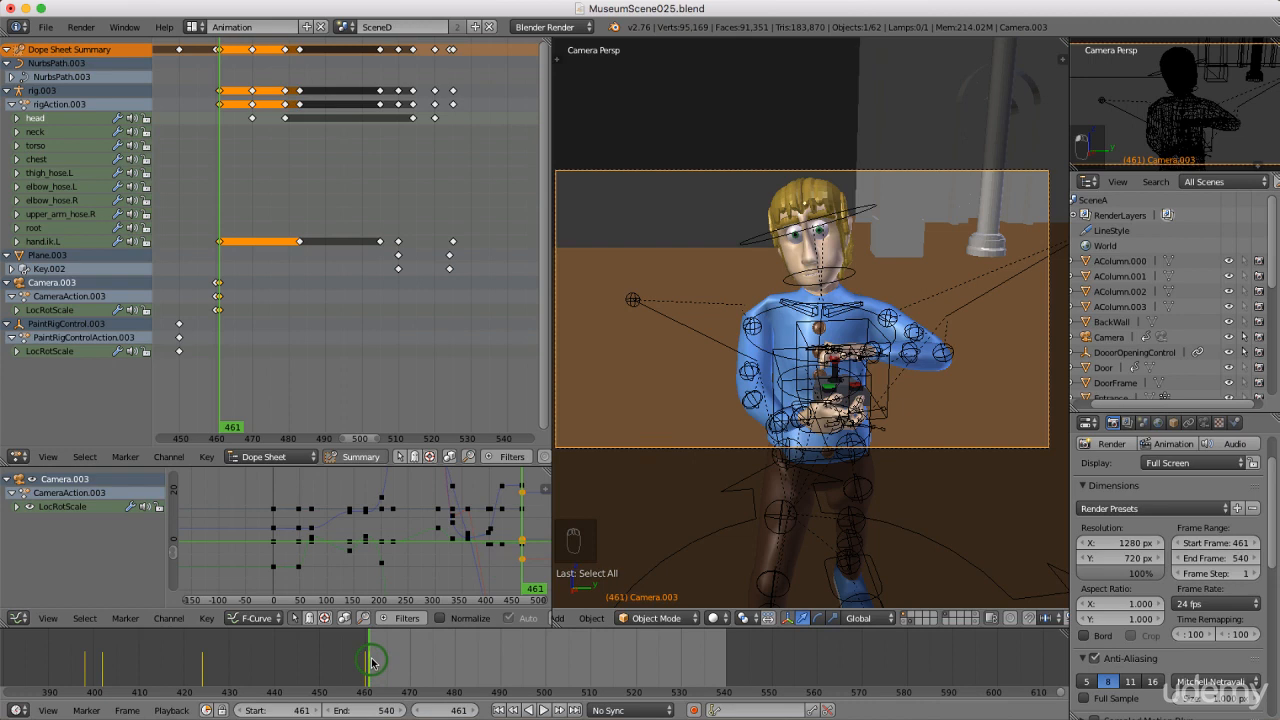
{"action": "left_click_drag", "start_coordinate": [370, 662], "coordinate": [400, 663]}
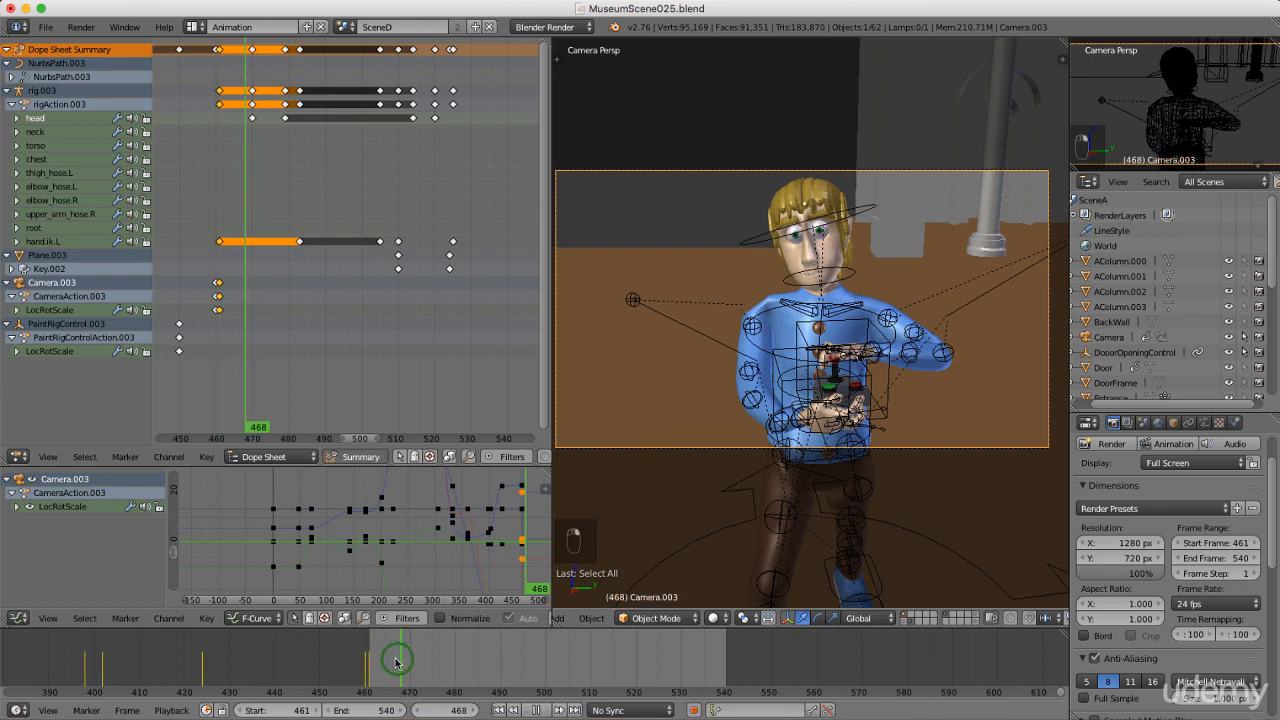
{"action": "left_click", "coordinate": [500, 711]}
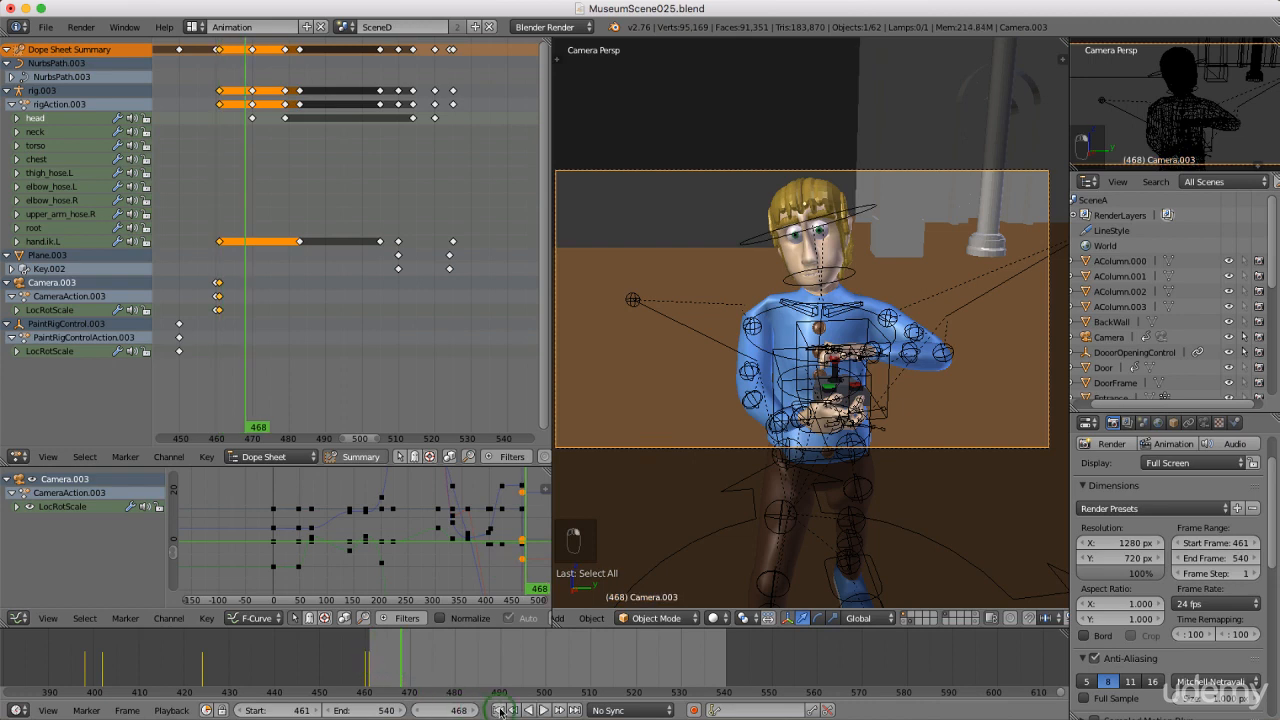
{"action": "left_click", "coordinate": [500, 711]}
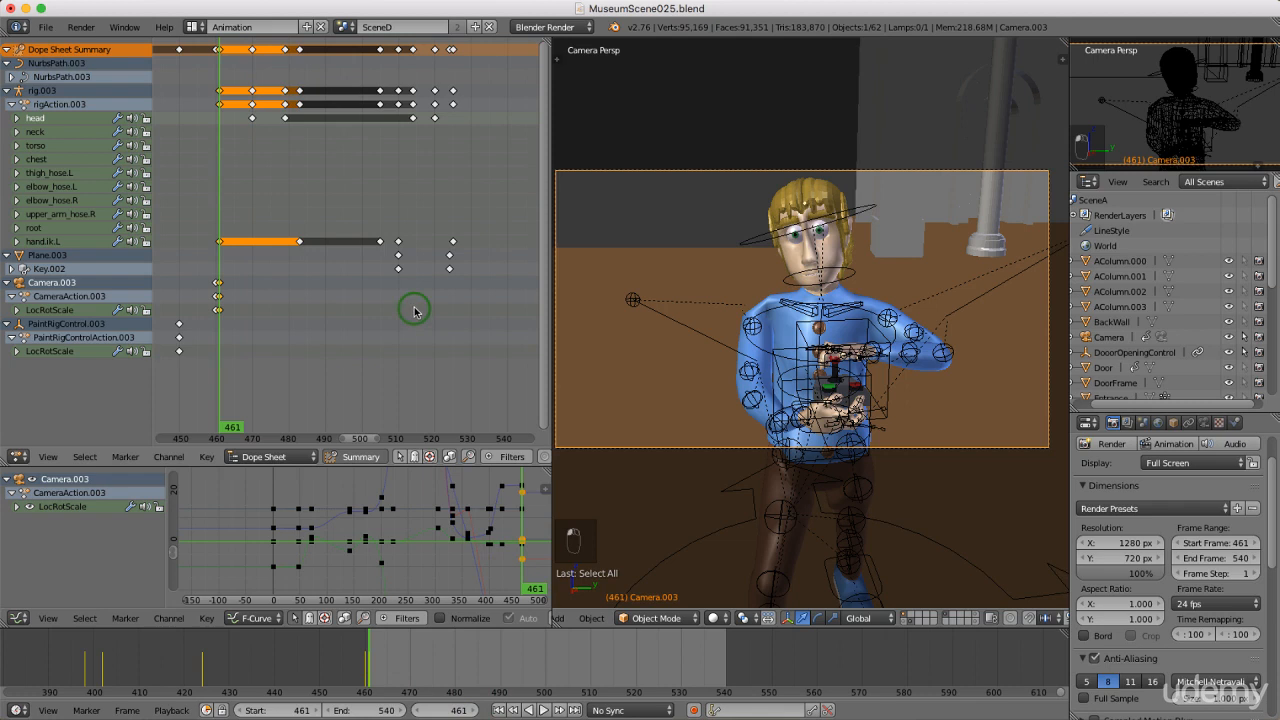
- Shift all keyframes after frame 461 earlier so the first of the shifted head keyframes lands on frame 461, and deselect them
{"action": "left_click", "coordinate": [380, 249]}
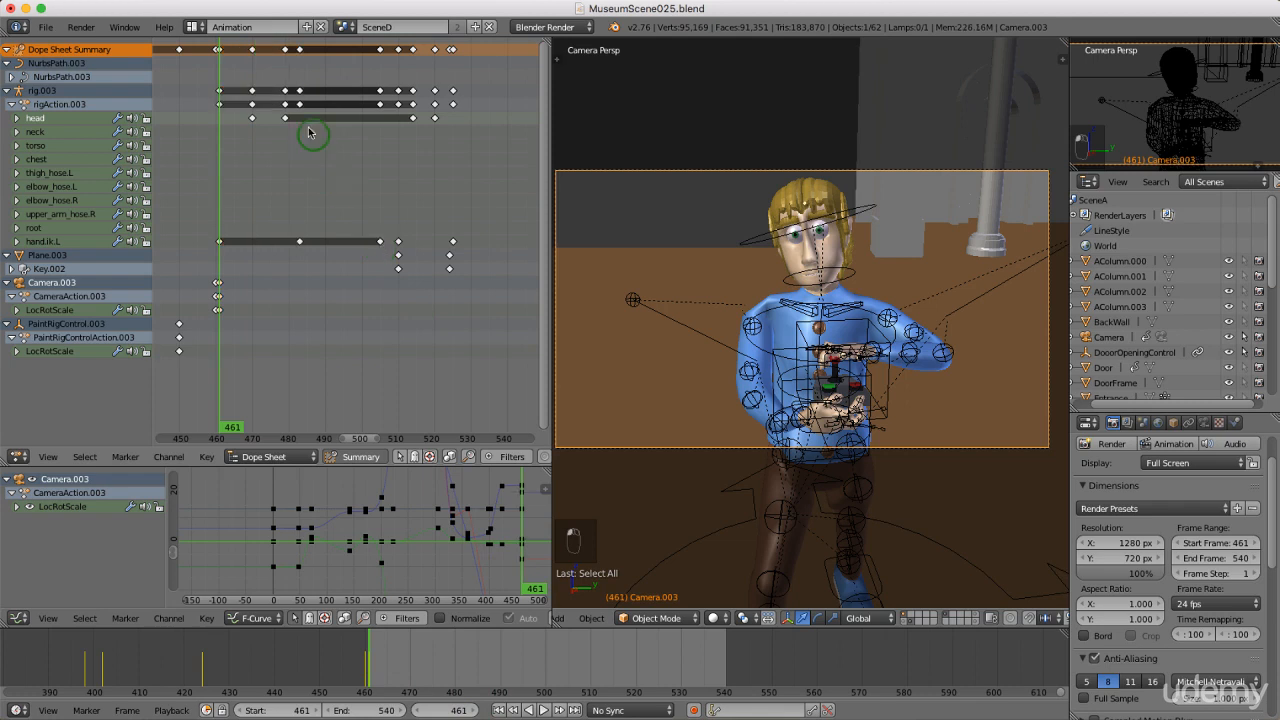
{"action": "left_click", "coordinate": [245, 48]}
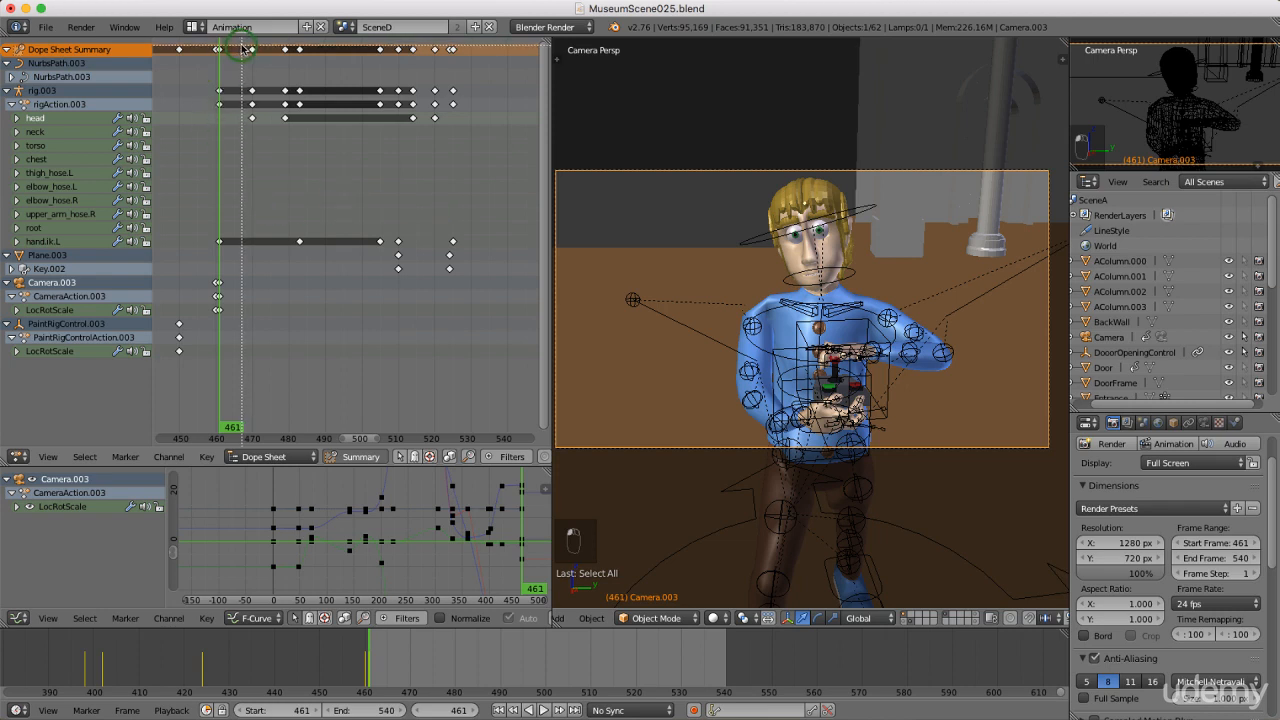
{"action": "left_click_drag", "start_coordinate": [219, 46], "coordinate": [485, 311]}
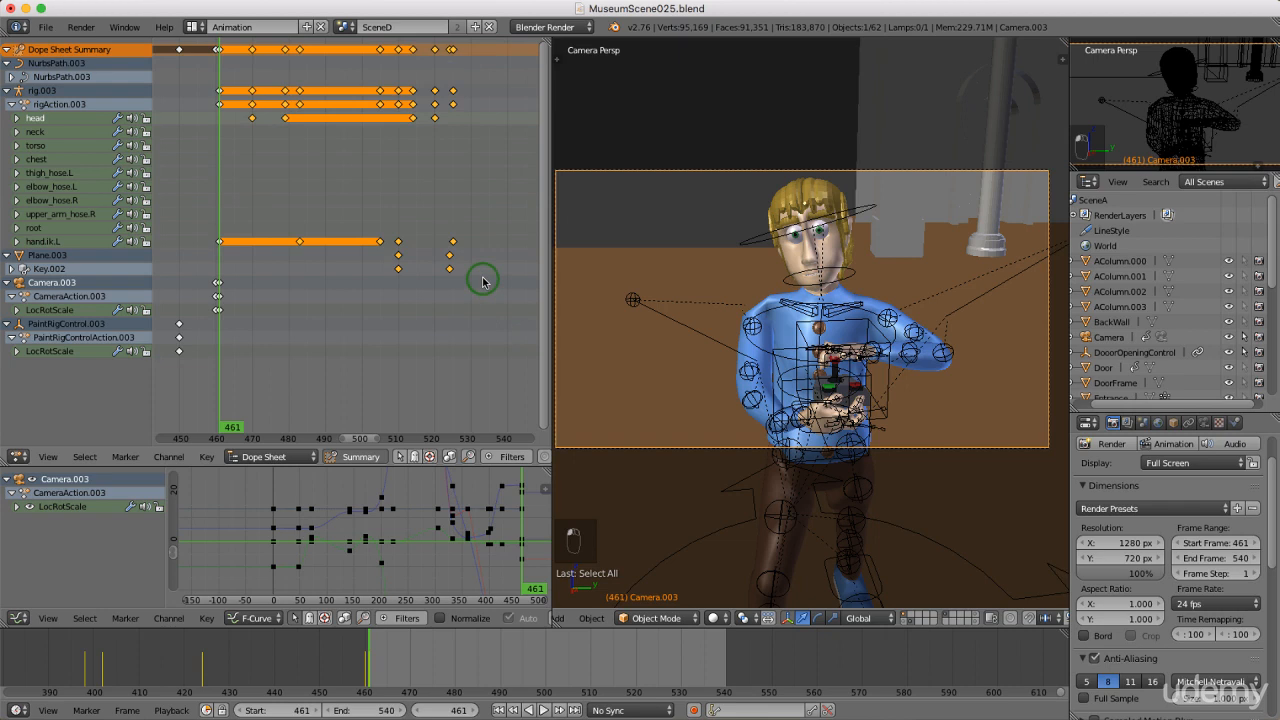
{"action": "key", "text": "g"}
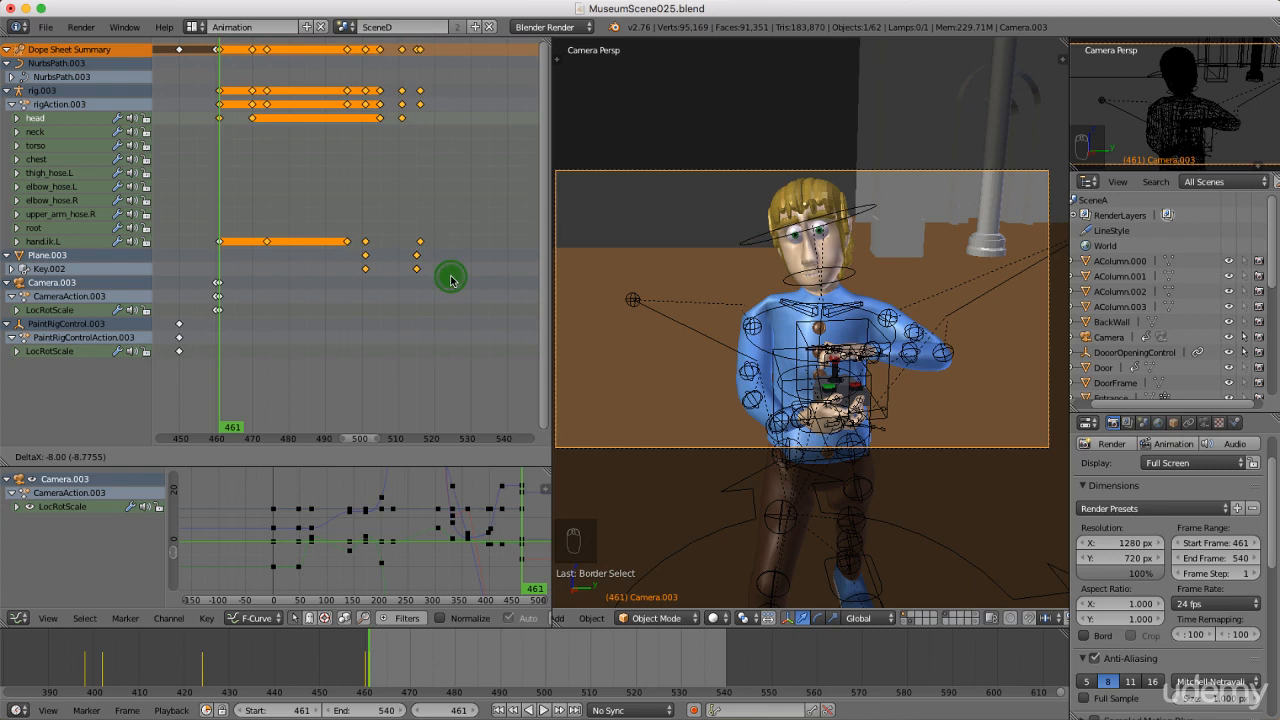
{"action": "left_click", "coordinate": [450, 280]}
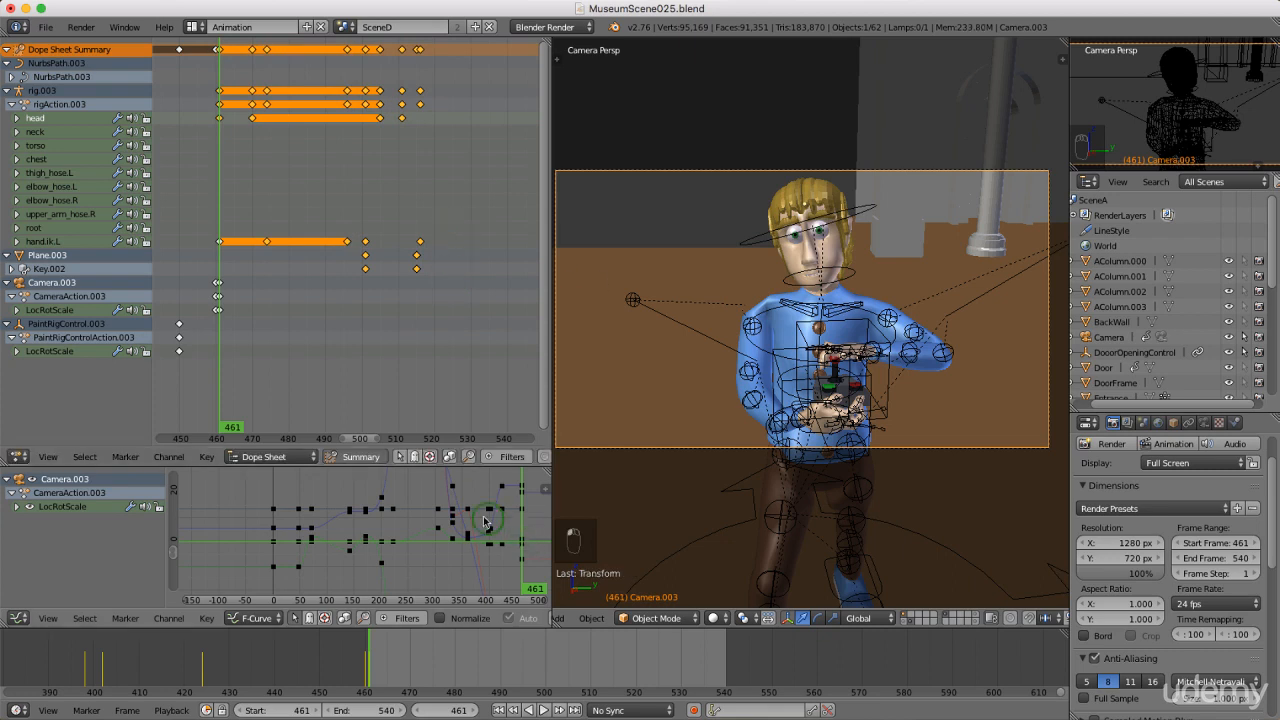
{"action": "key", "text": "a"}
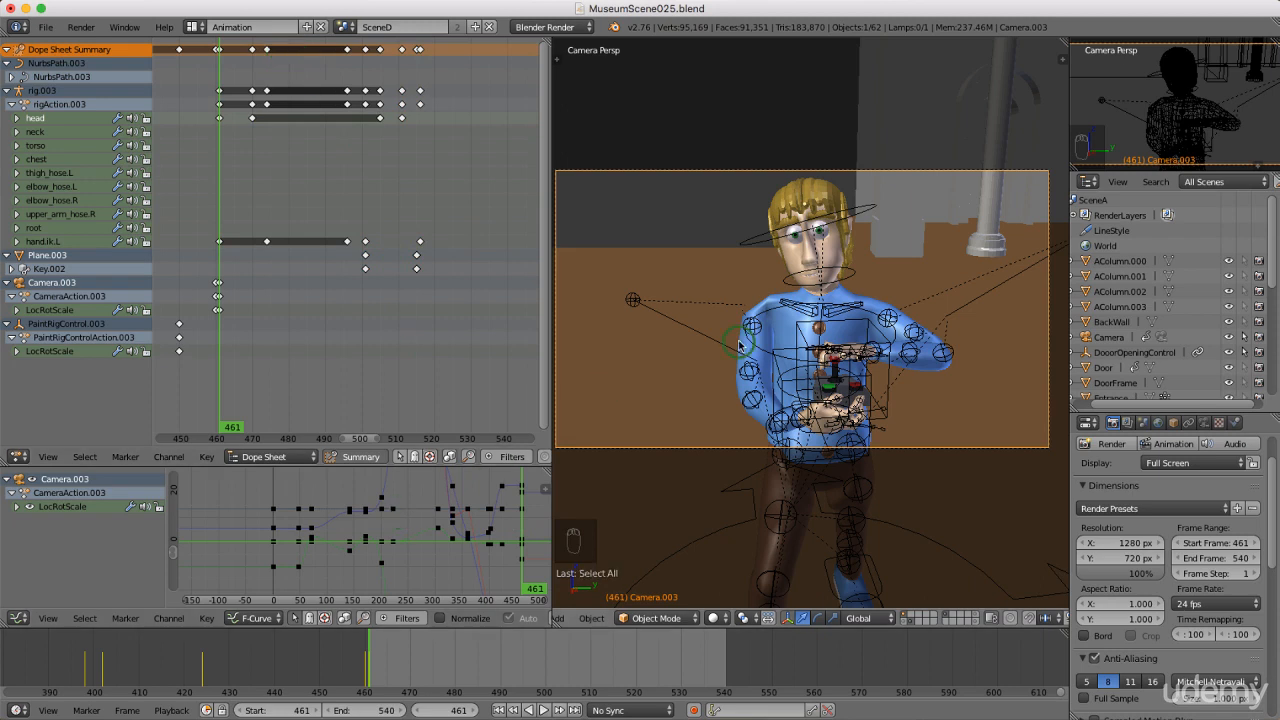
- Select the character's head bone, scrub through the start of the shot to check the head turn, and return to frame 461
{"action": "right_click", "coordinate": [753, 240]}
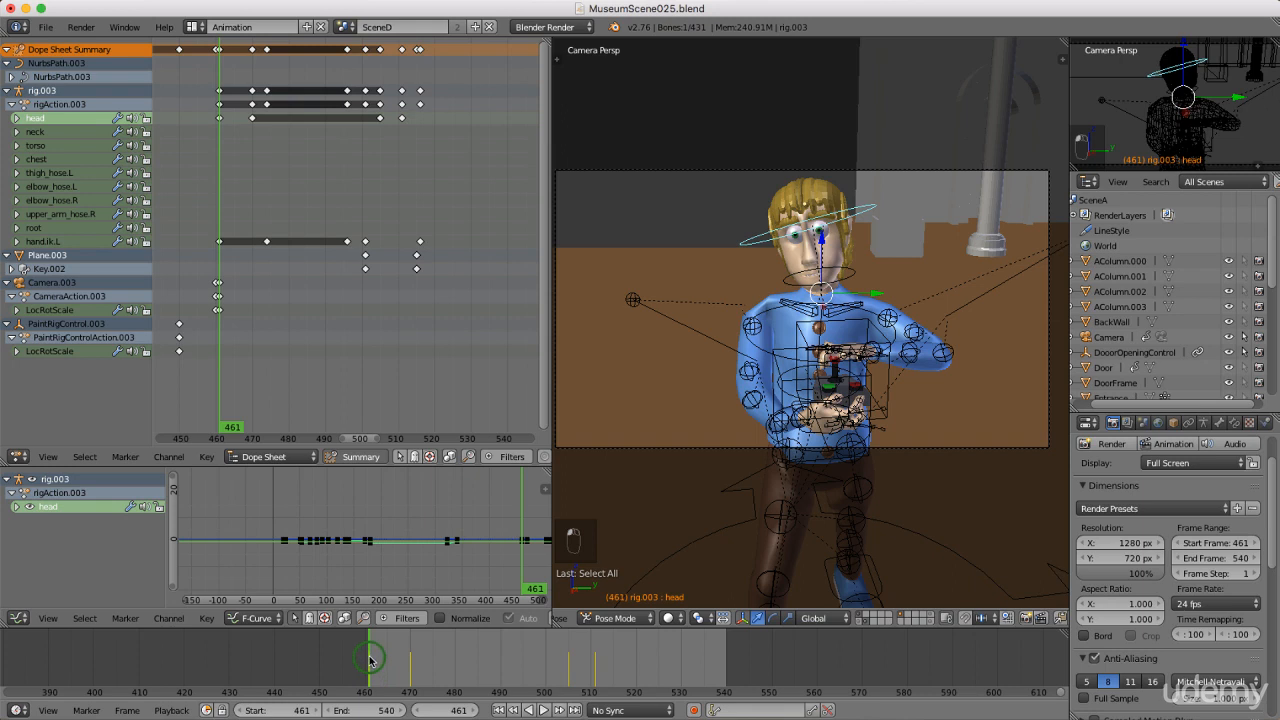
{"action": "key", "text": "alt+a"}
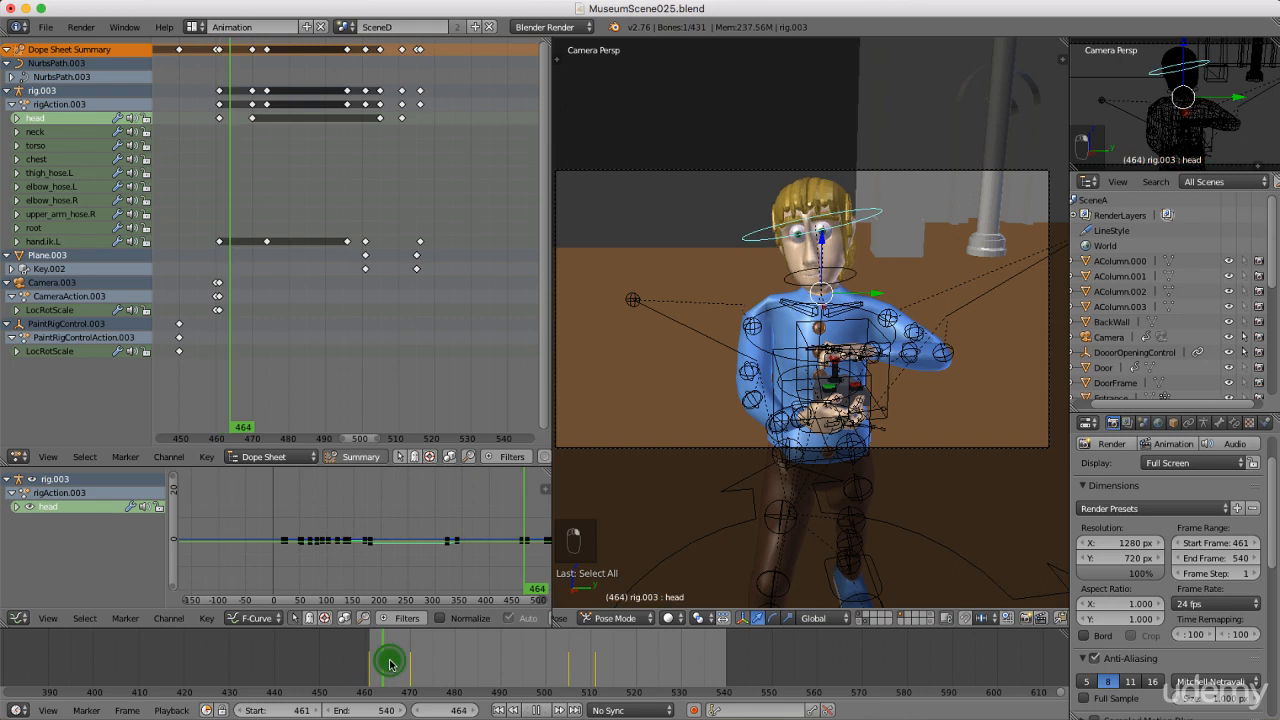
{"action": "left_click_drag", "start_coordinate": [404, 665], "coordinate": [486, 662]}
{"action": "left_click", "coordinate": [498, 711]}
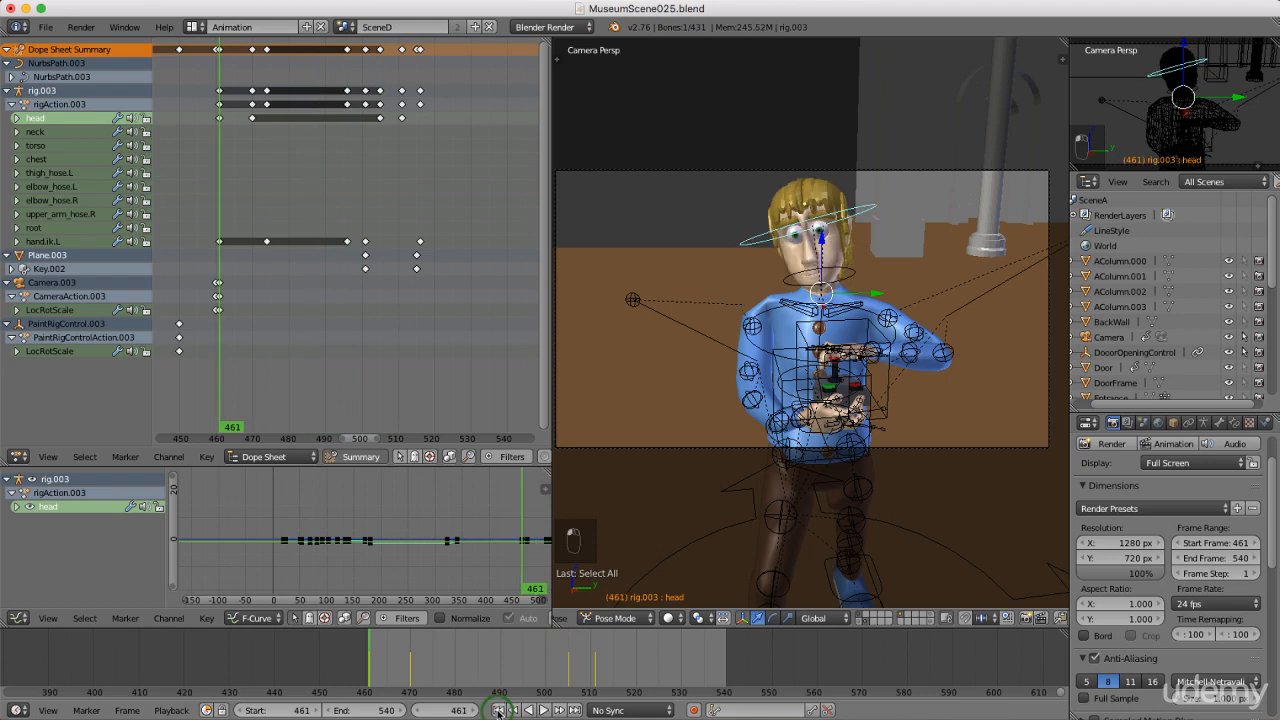
- Select the left hand's IK bone and scrub to frame 496 to check when the hand starts moving
{"action": "right_click", "coordinate": [348, 49]}
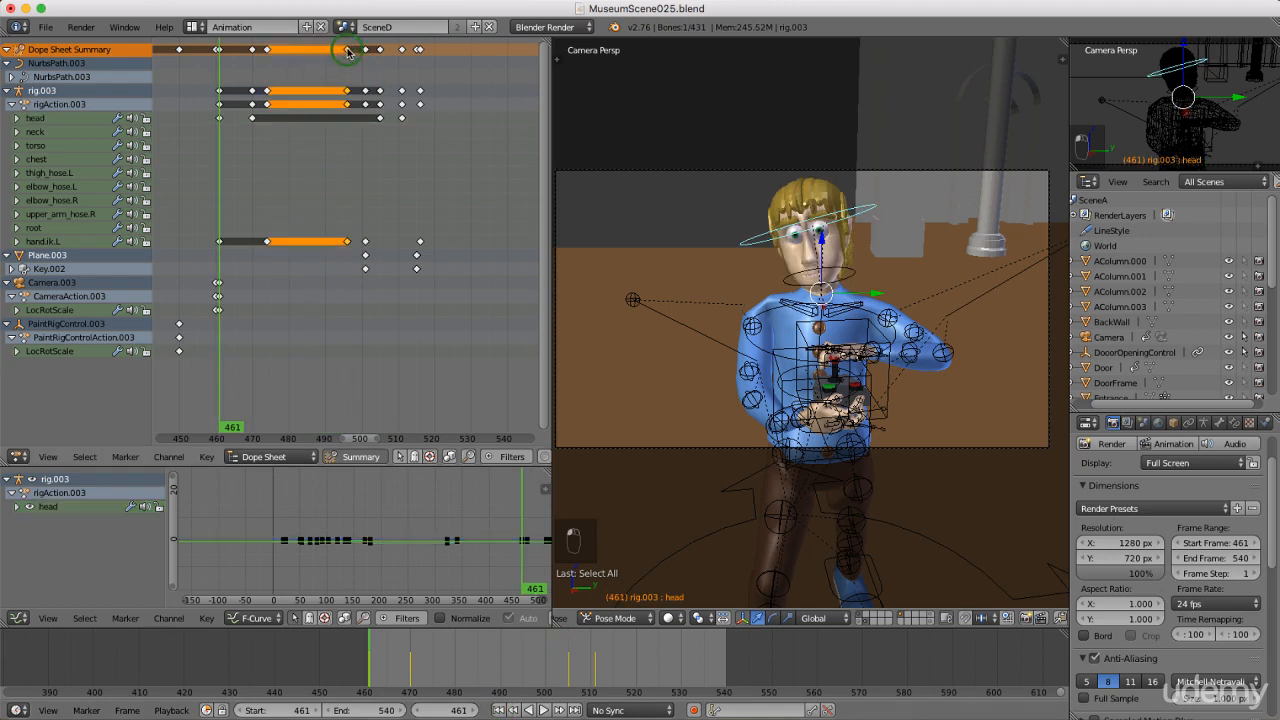
{"action": "scroll", "coordinate": [891, 357], "scroll_direction": "up", "scroll_amount": 5}
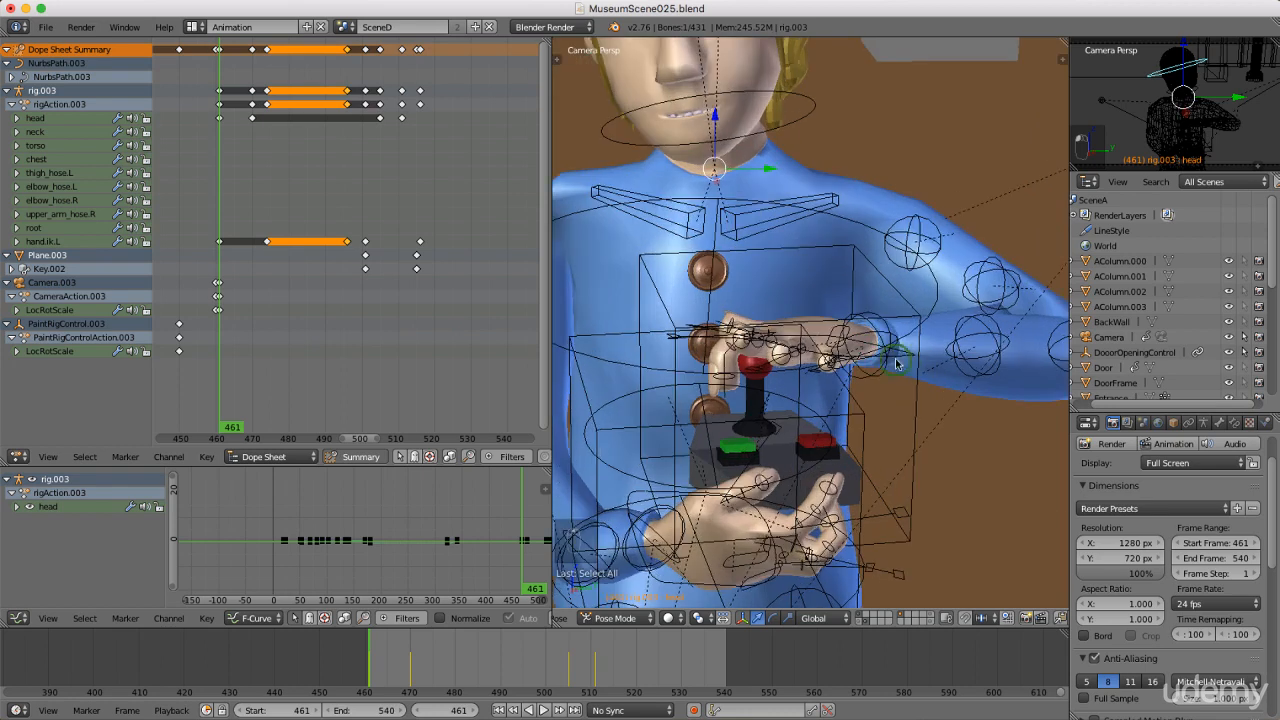
{"action": "right_click", "coordinate": [907, 360]}
{"action": "scroll", "coordinate": [740, 362], "scroll_direction": "down", "scroll_amount": 5}
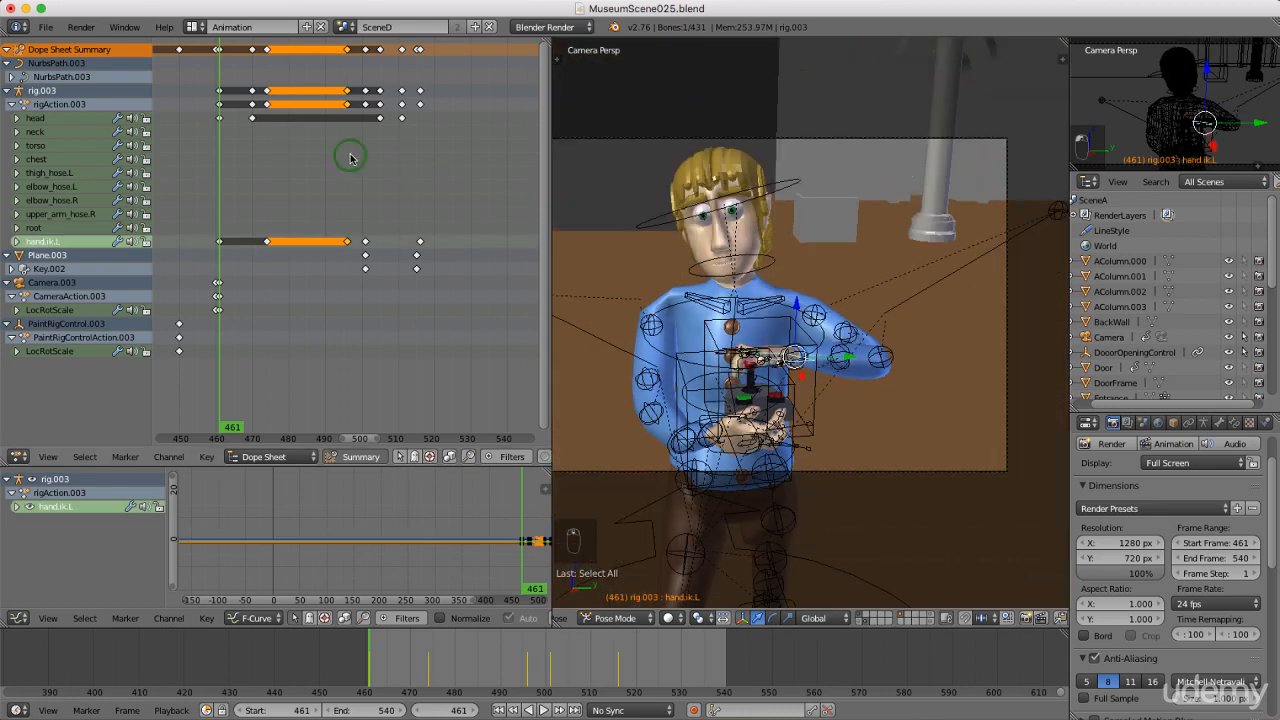
{"action": "key", "text": "a"}
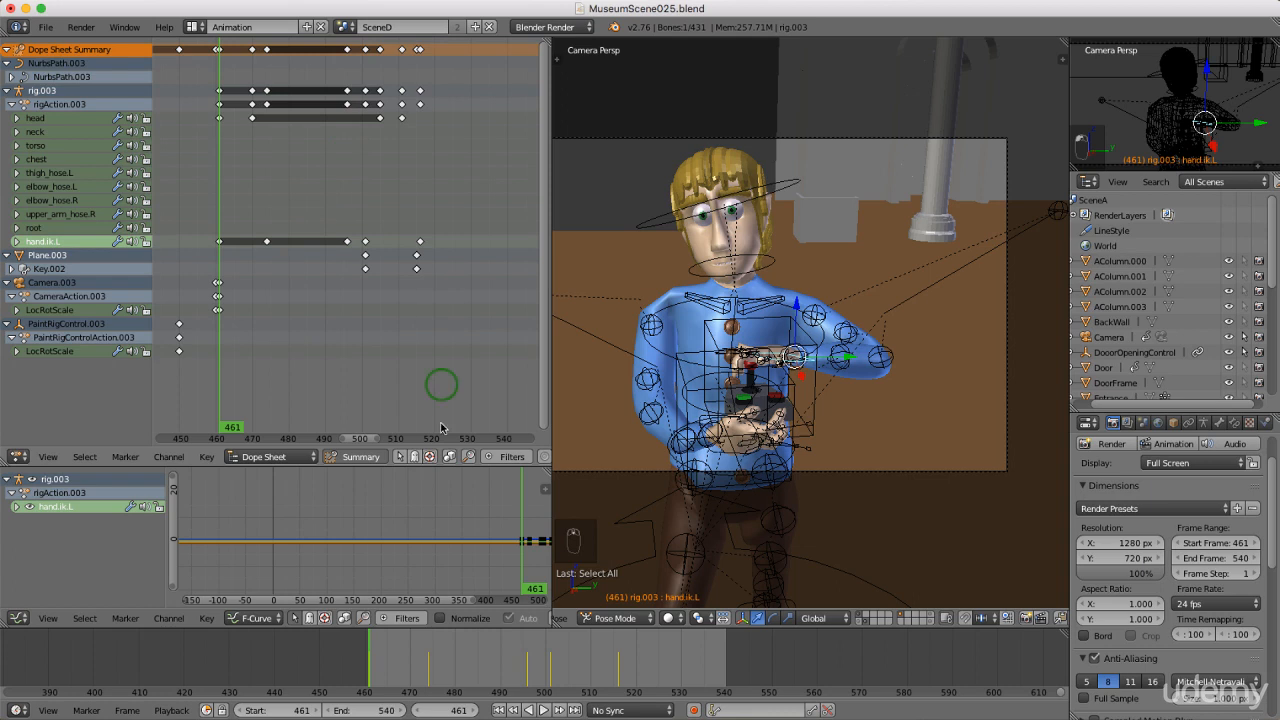
{"action": "left_click", "coordinate": [424, 660]}
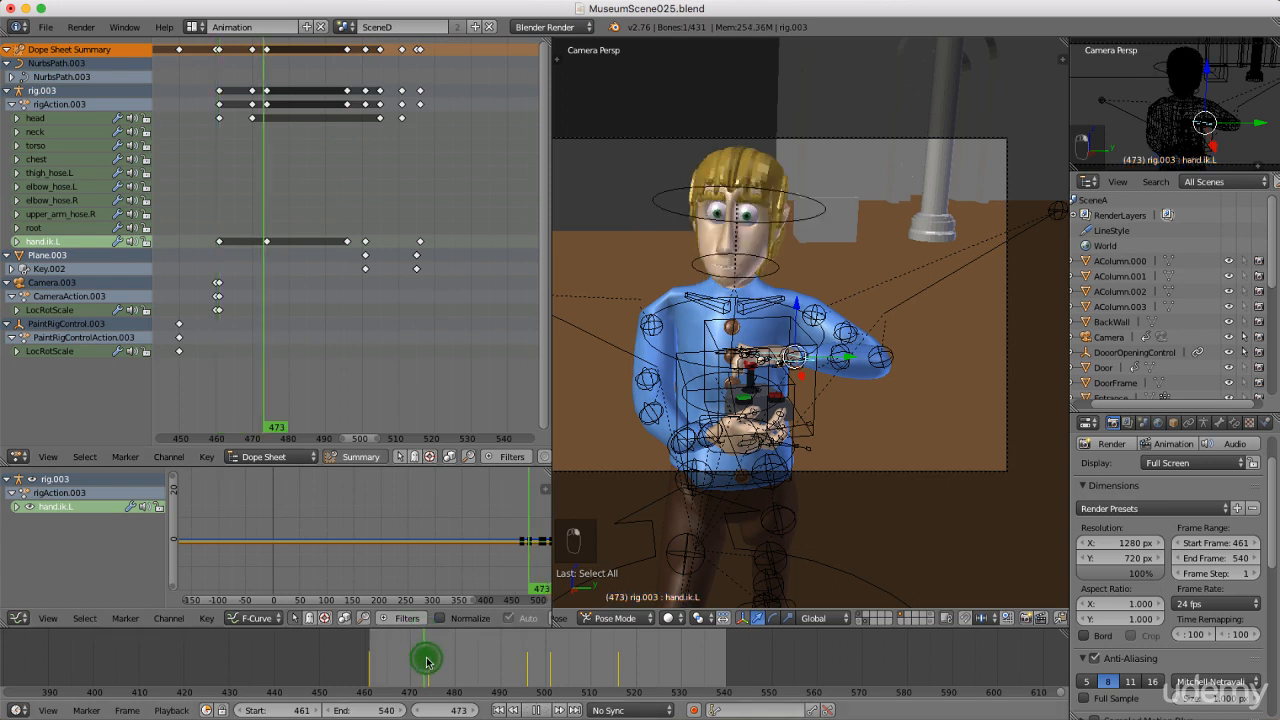
{"action": "left_click_drag", "start_coordinate": [427, 662], "coordinate": [527, 675]}
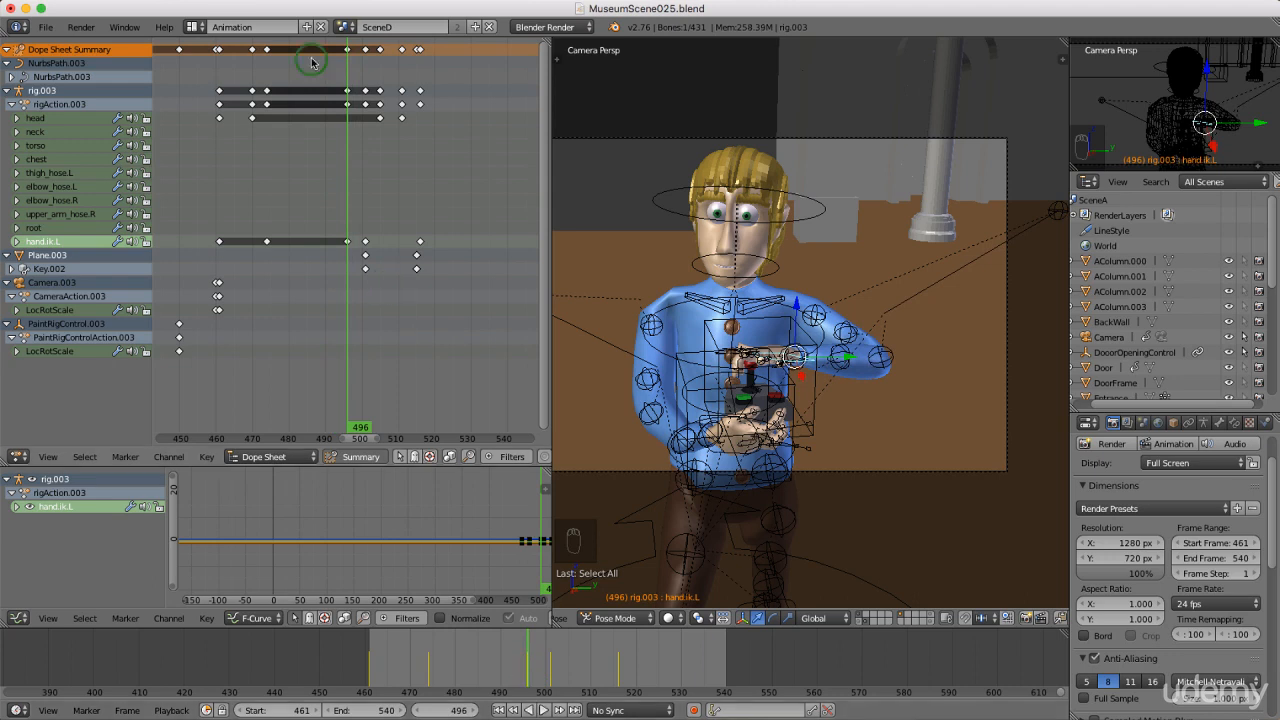
- Shift all keyframes from frame 496 onward 16 frames earlier so the left hand's movement starts at frame 480
{"action": "key", "text": "b"}
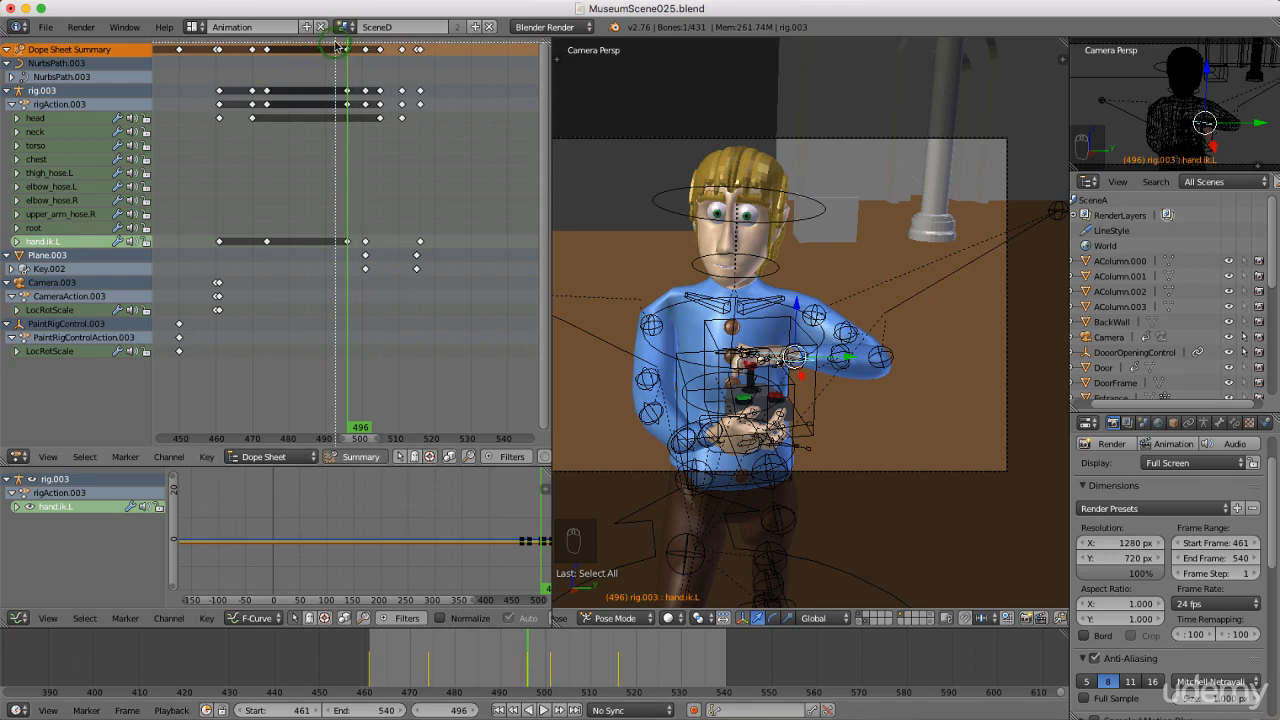
{"action": "left_click_drag", "start_coordinate": [336, 46], "coordinate": [445, 318]}
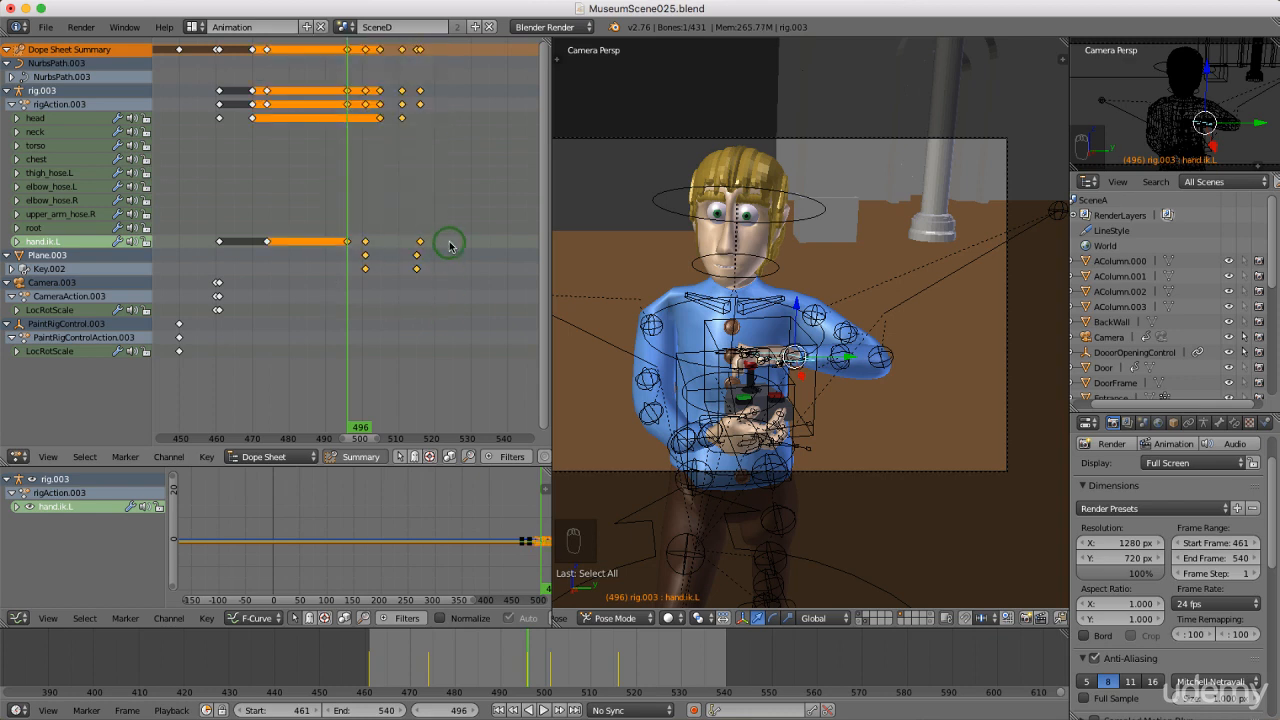
{"action": "key", "text": "g"}
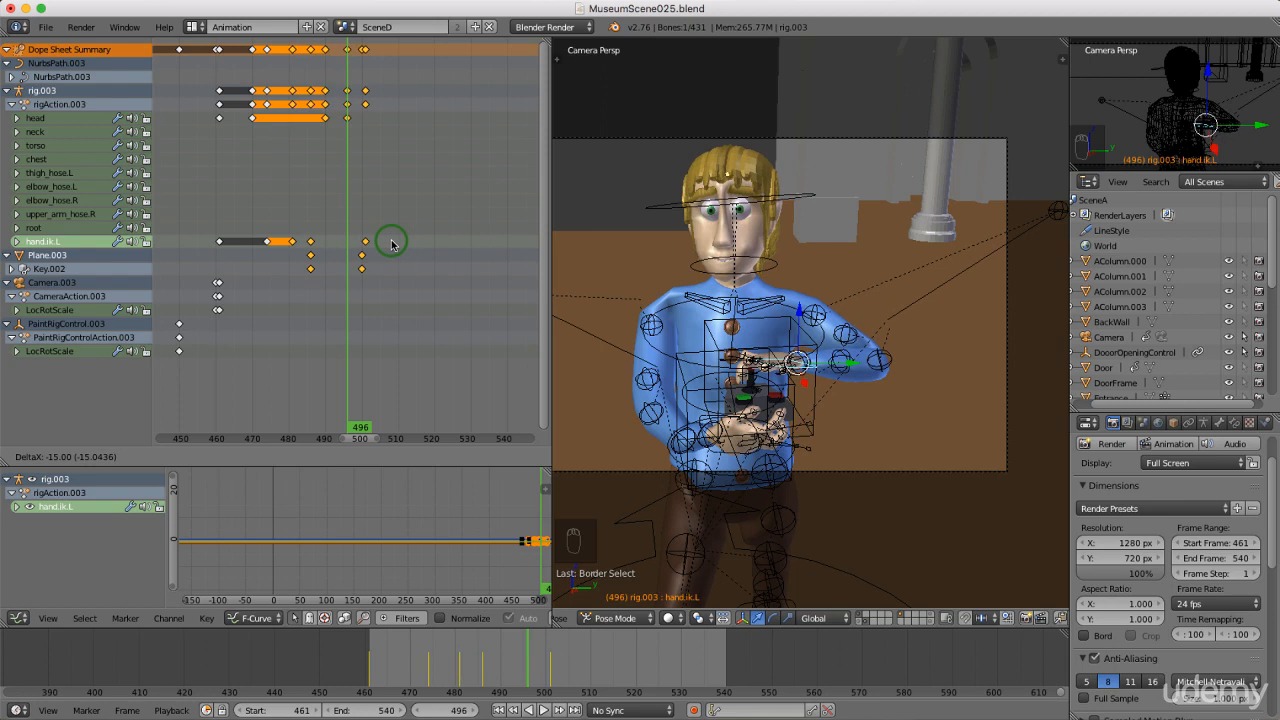
{"action": "left_click", "coordinate": [390, 244]}
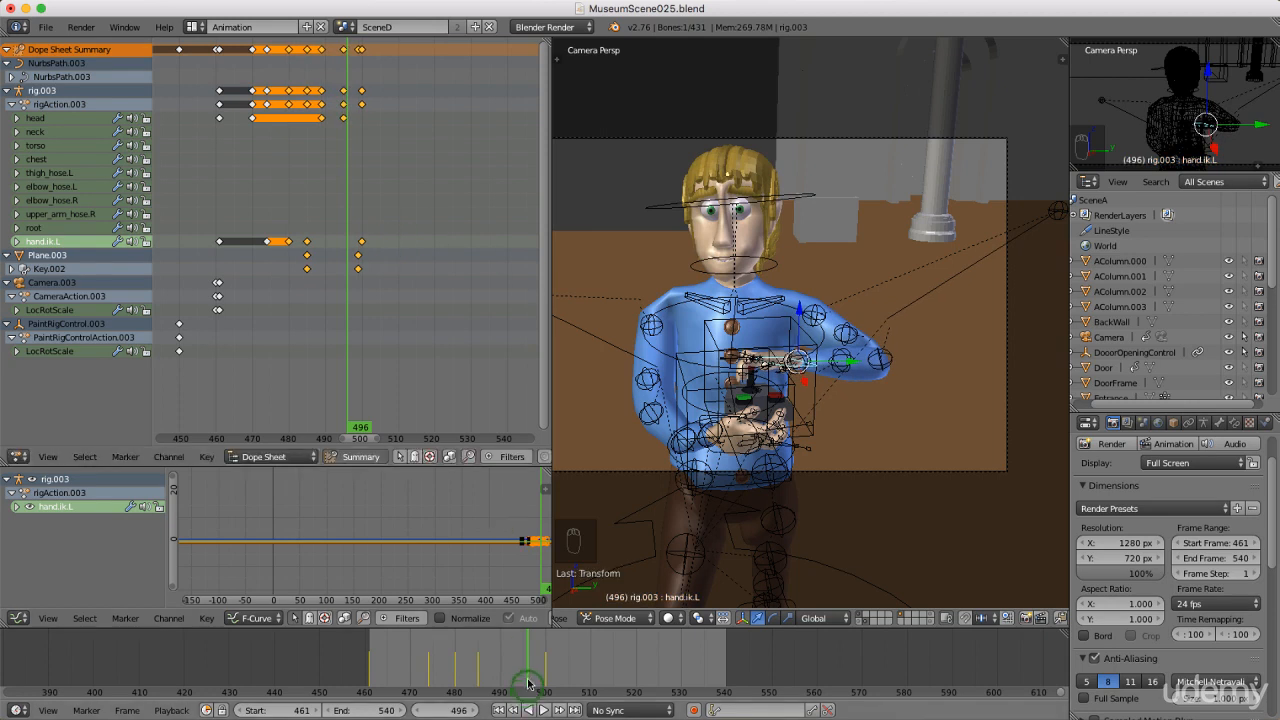
- Scrub back to frame 485 and ahead to frame 500 to check the timing of the left hand's motion
{"action": "left_click_drag", "start_coordinate": [527, 670], "coordinate": [484, 665]}
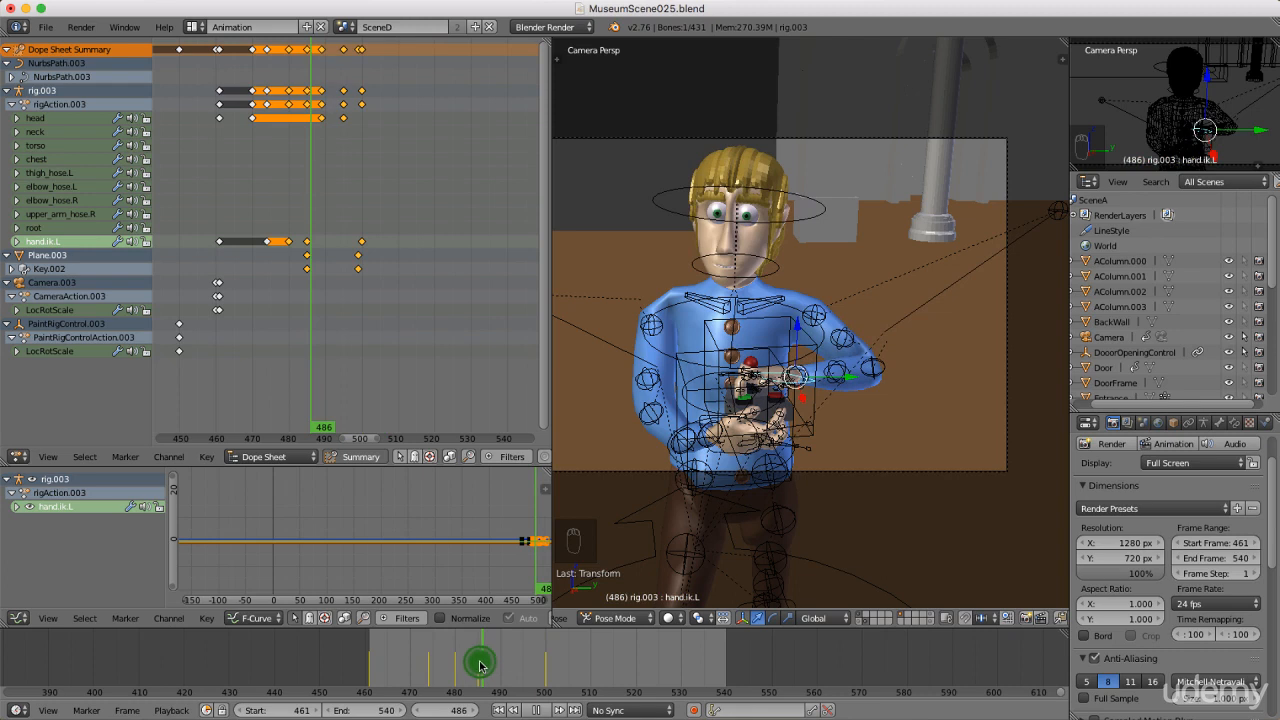
{"action": "left_click", "coordinate": [475, 664]}
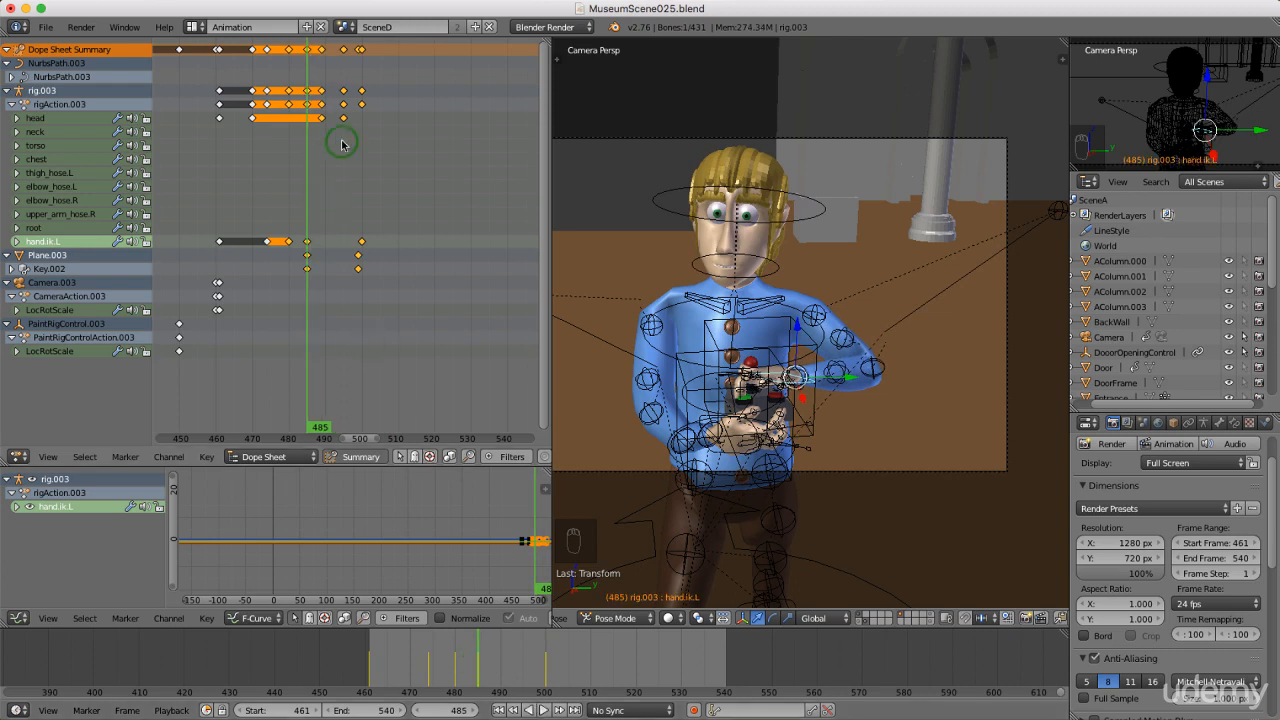
{"action": "left_click", "coordinate": [545, 654]}
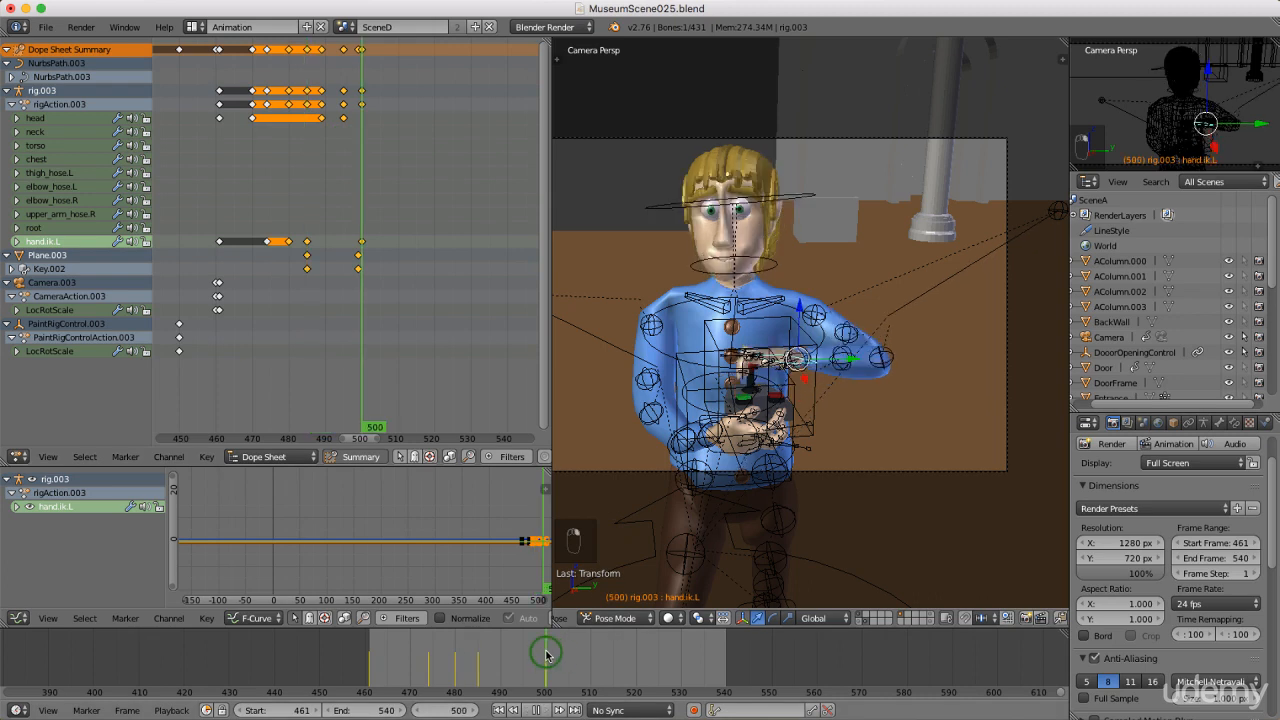
- Select only the left hand's last keyframe at frame 500 and move it earlier to about frame 497
{"action": "scroll", "coordinate": [360, 55], "scroll_direction": "up", "scroll_amount": 2}
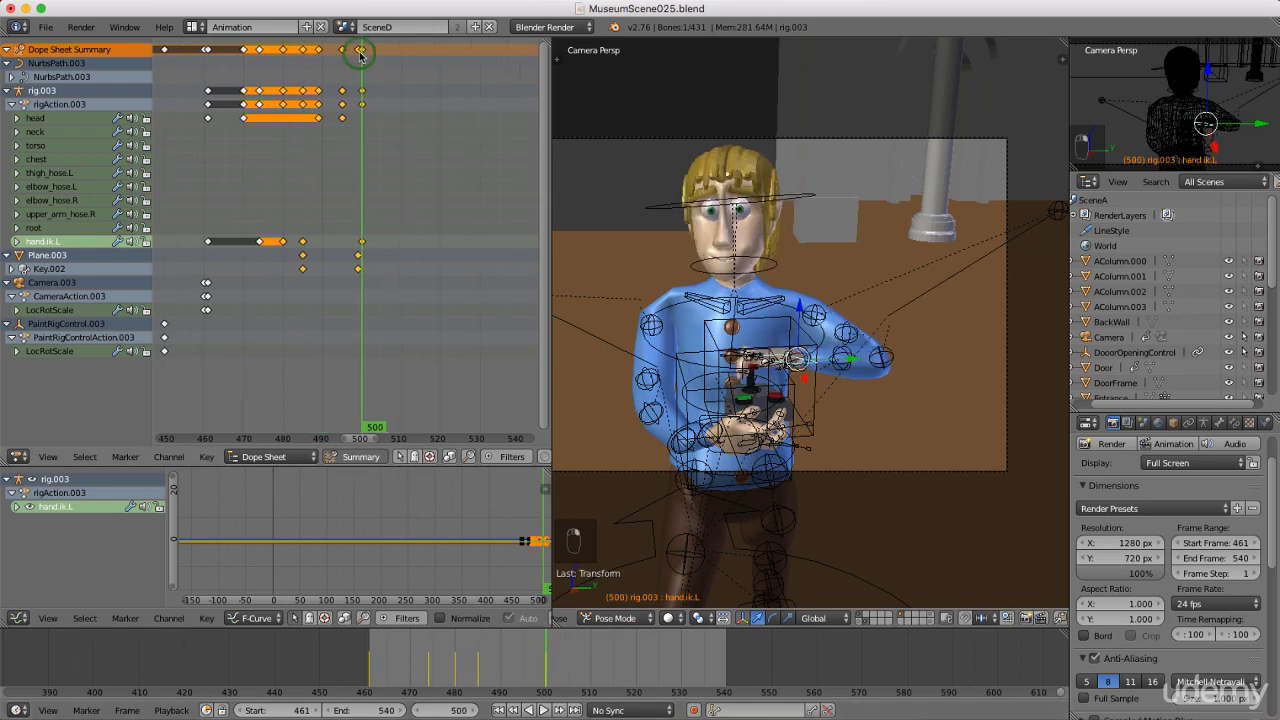
{"action": "scroll", "coordinate": [360, 55], "scroll_direction": "up", "scroll_amount": 1}
{"action": "key", "text": "a"}
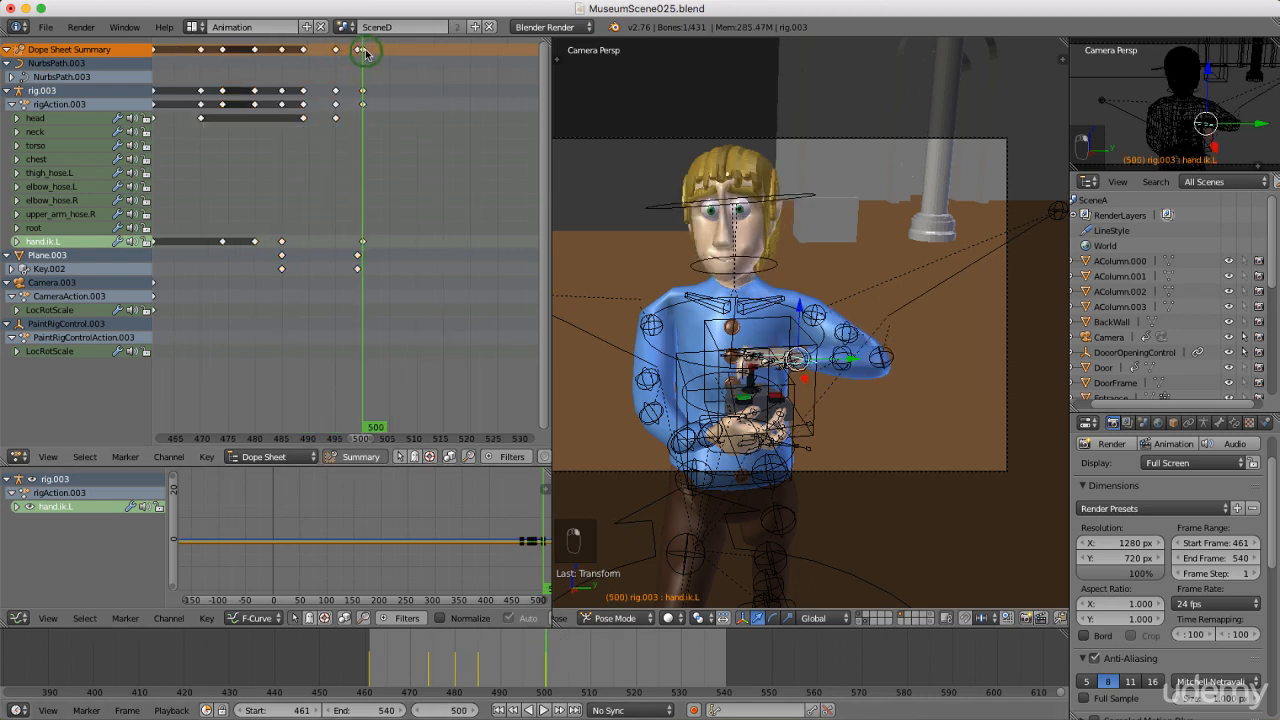
{"action": "right_click", "coordinate": [364, 52]}
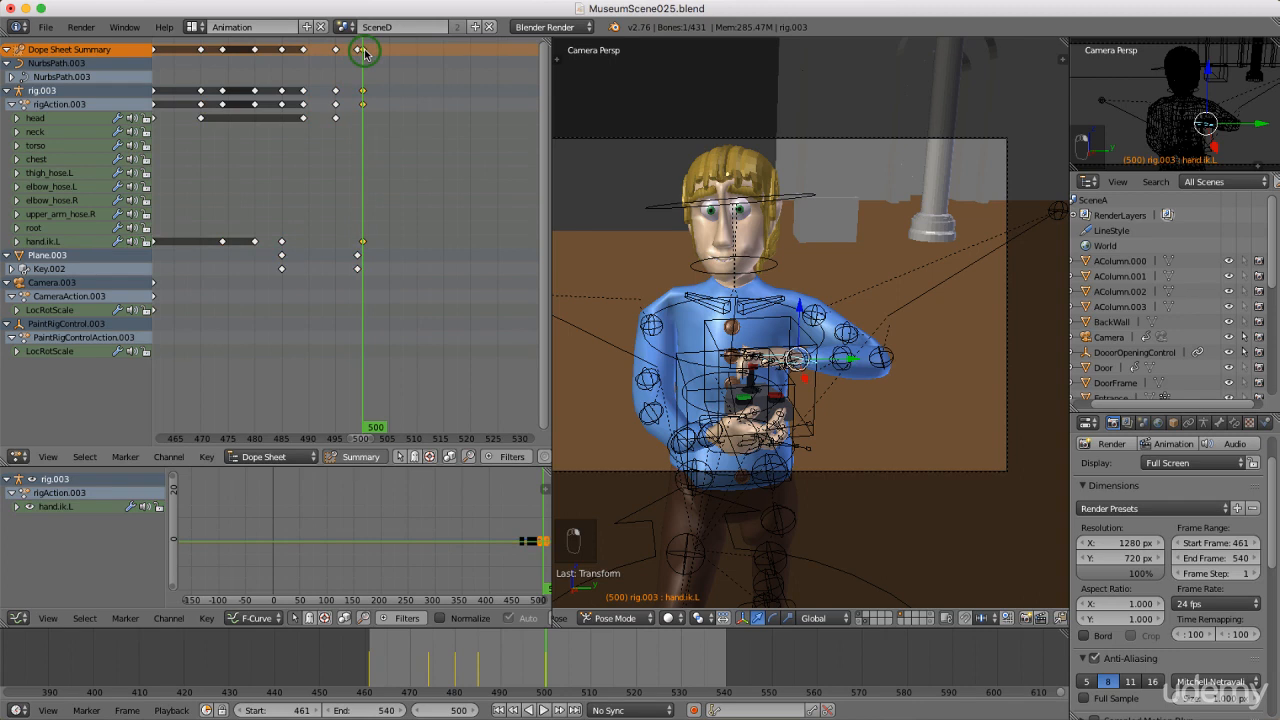
{"action": "key", "text": "g"}
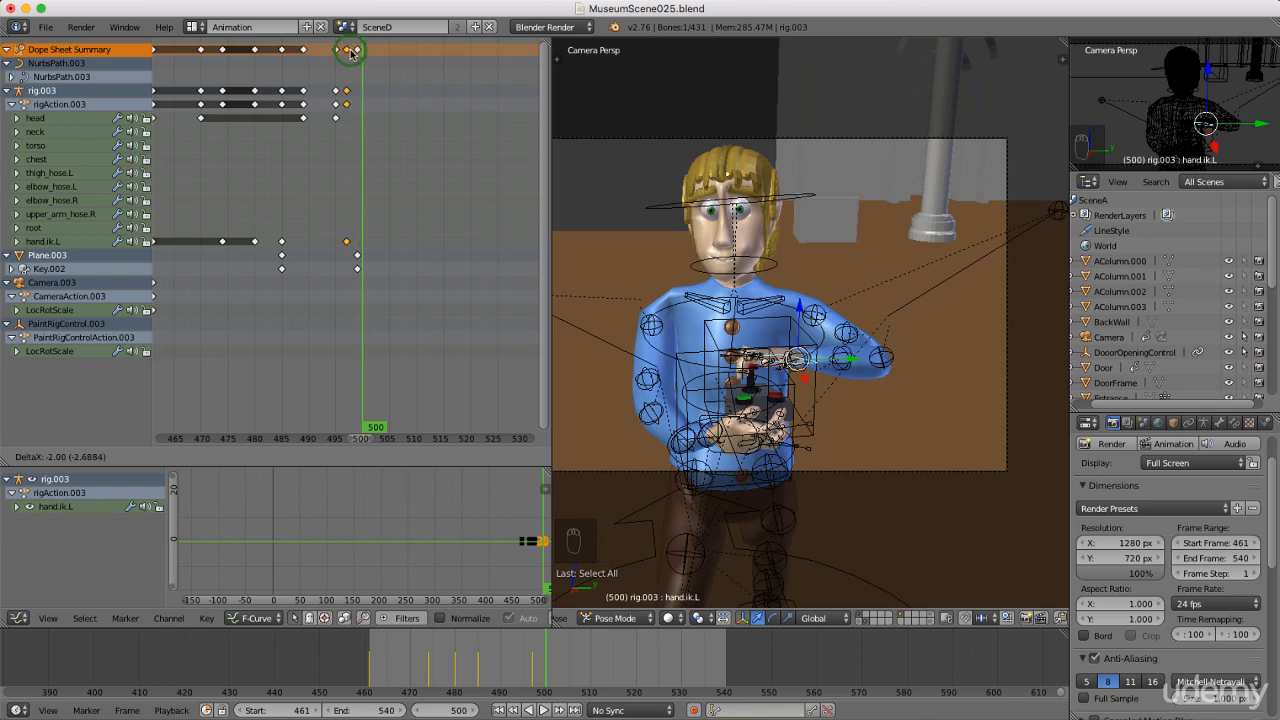
{"action": "left_click", "coordinate": [350, 53]}
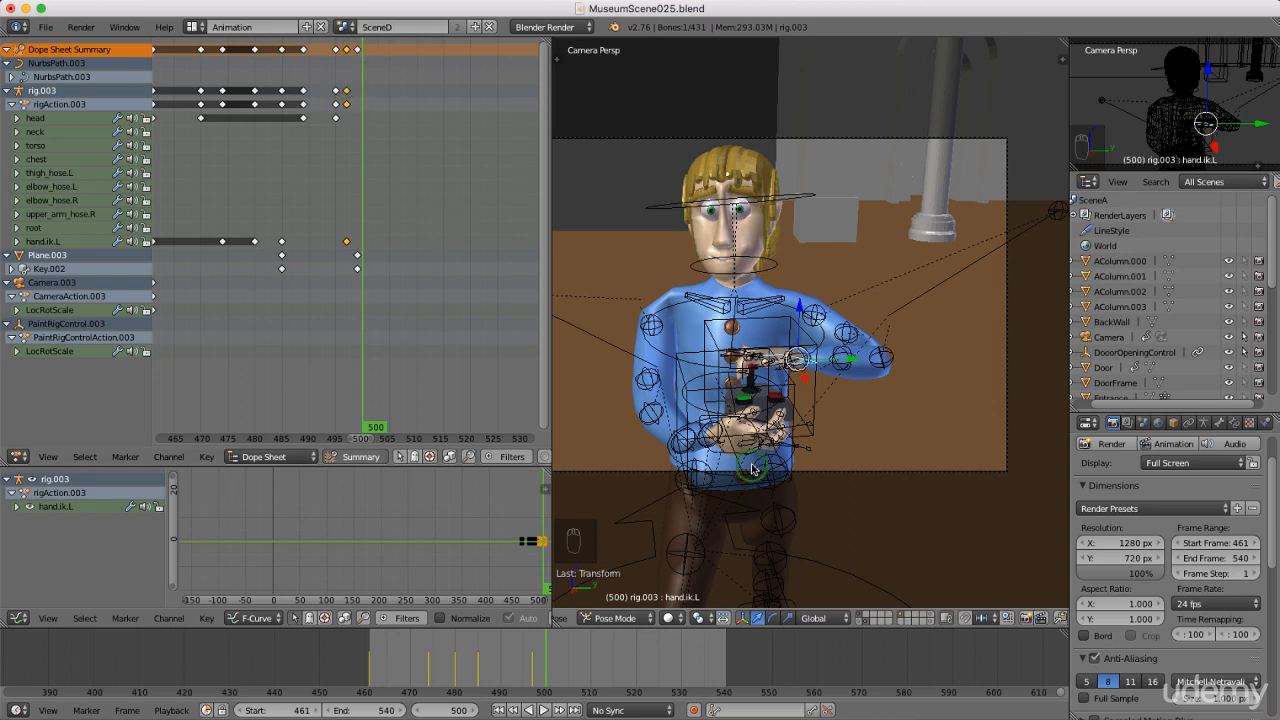
- Set the end frame of the scene to 500
{"action": "left_click", "coordinate": [378, 710]}
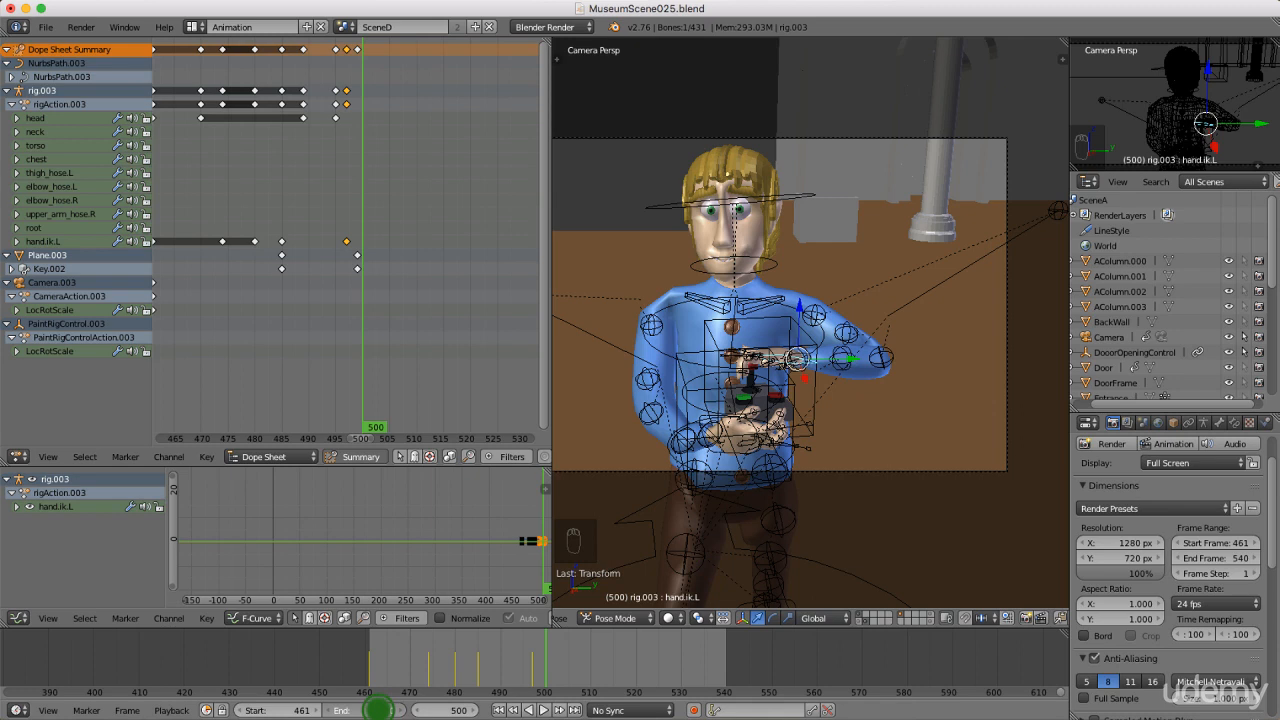
{"action": "mouse_move", "coordinate": [378, 710]}
{"action": "left_mouse_down"}
{"action": "mouse_move", "coordinate": [358, 710]}
{"action": "mouse_move", "coordinate": [378, 714]}
{"action": "left_mouse_up"}
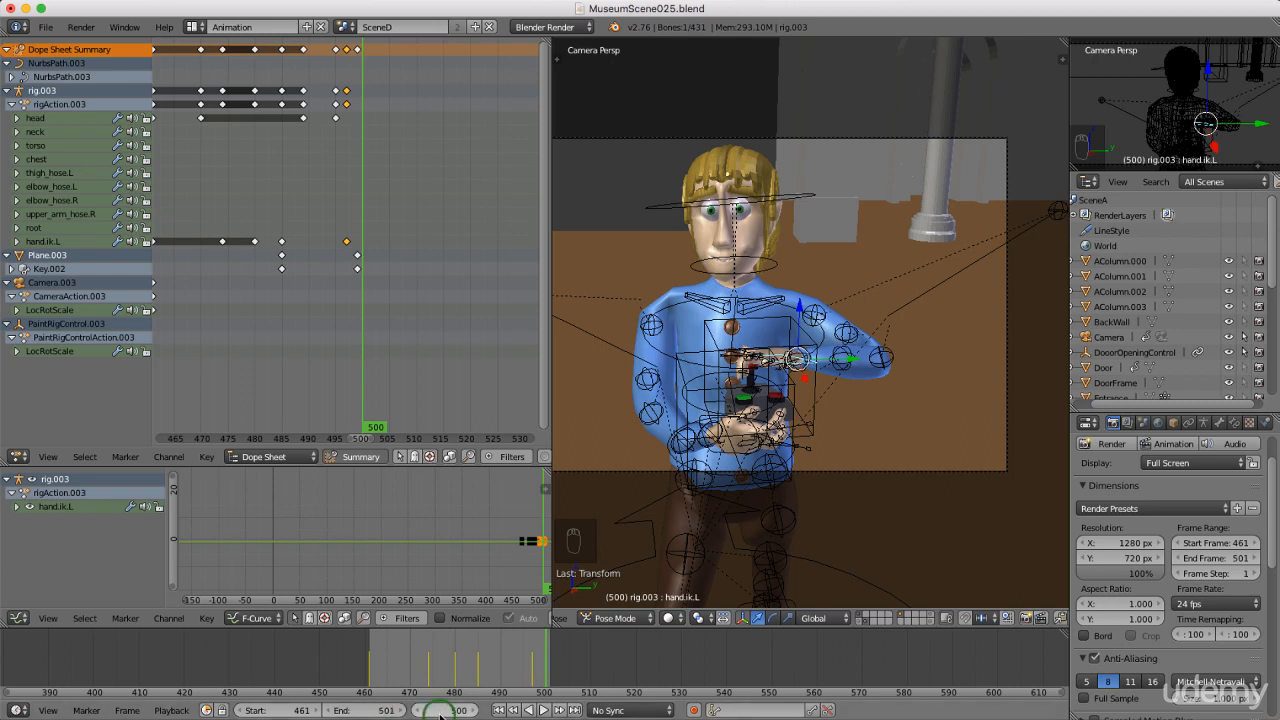
{"action": "left_click", "coordinate": [366, 710]}
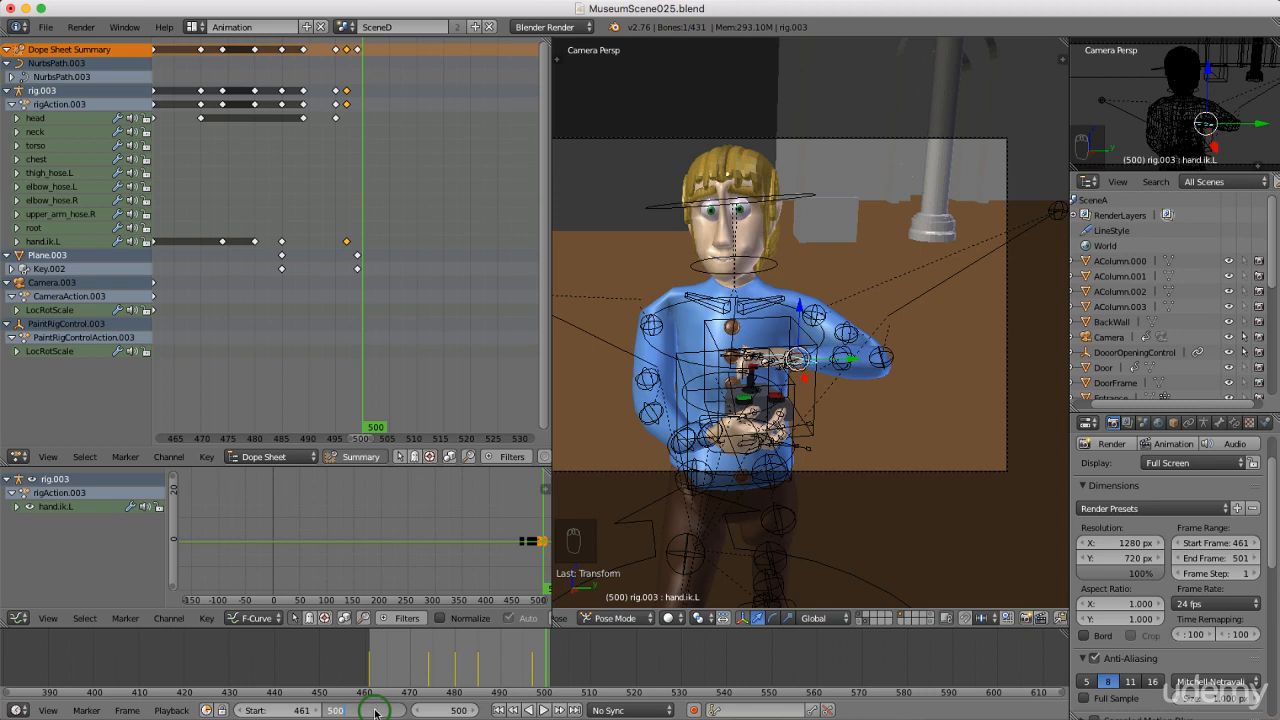
{"action": "type", "text": "500"}
{"action": "key", "text": "Return"}
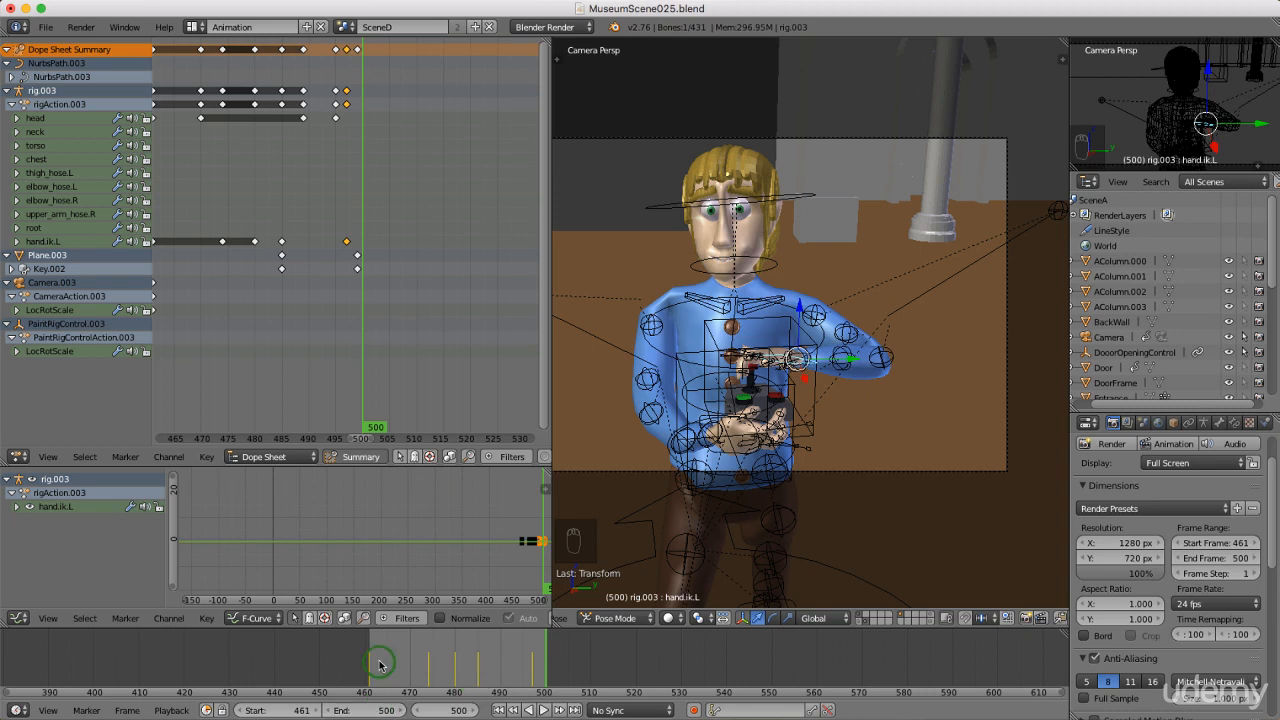
- Browse for the render output path and create a folder named SceneD inside renderedScenes
{"action": "key", "text": "KP_0"}
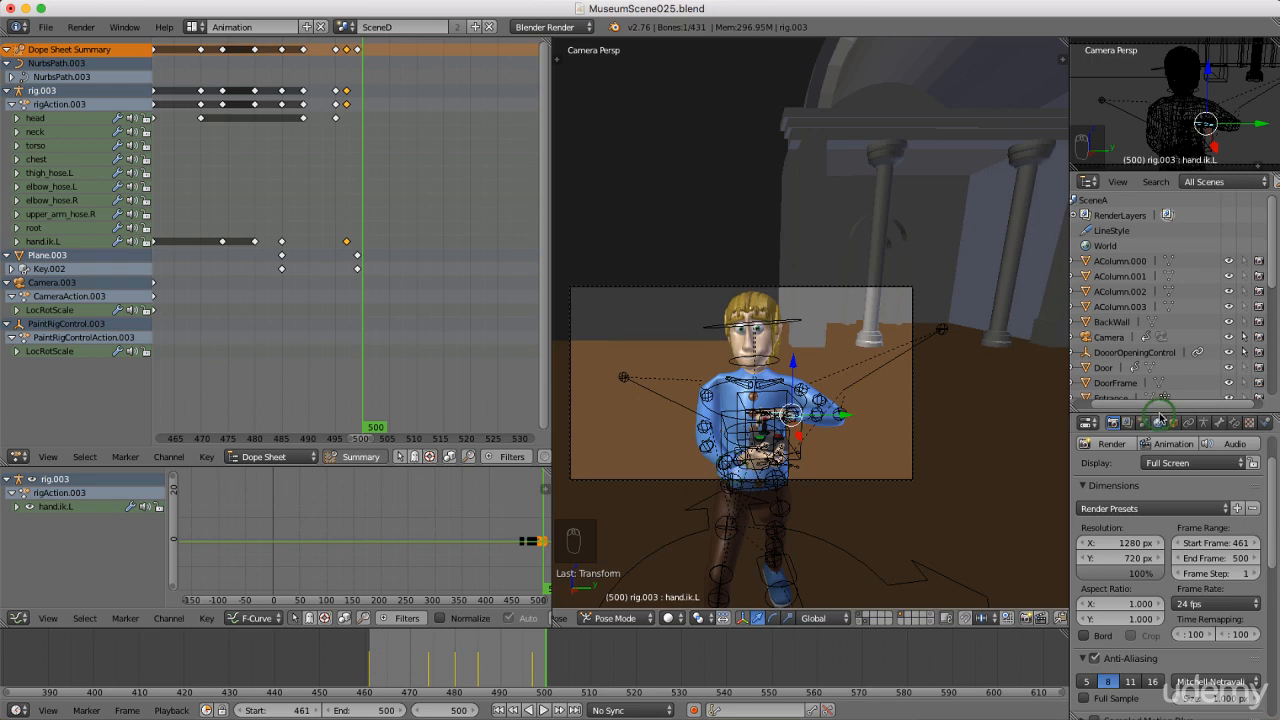
{"action": "left_click_drag", "start_coordinate": [1159, 413], "coordinate": [1140, 282]}
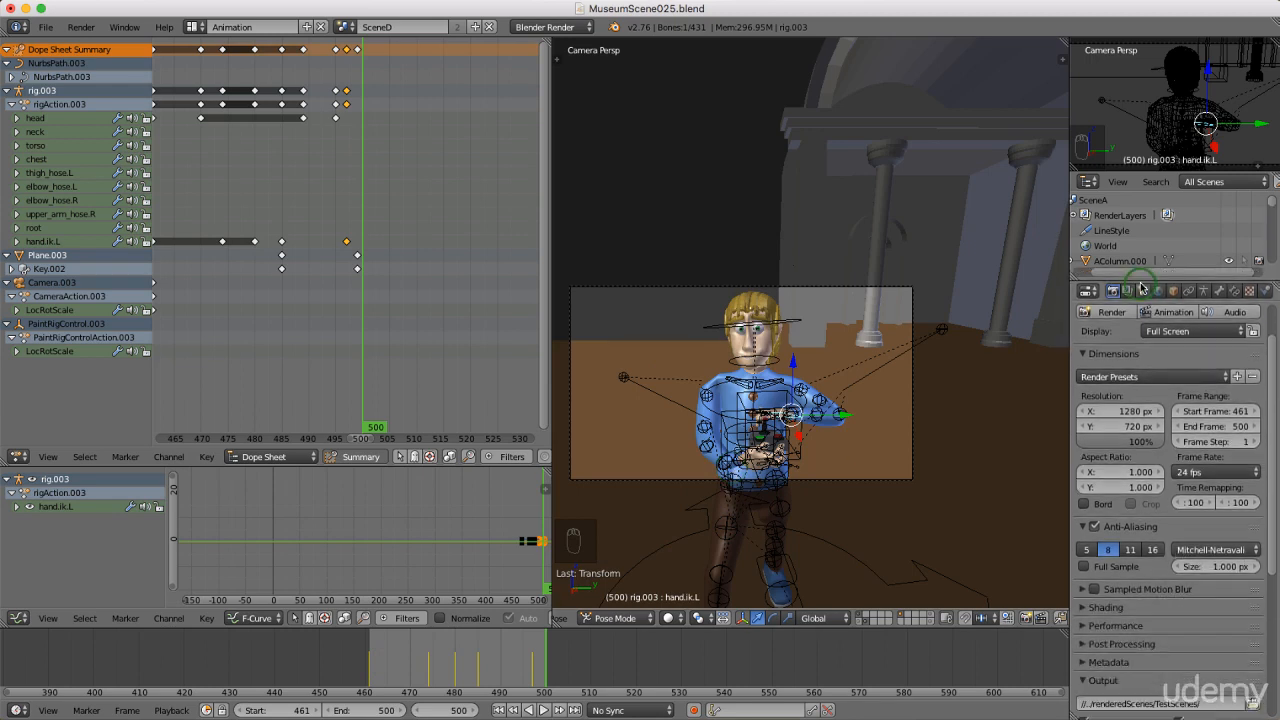
{"action": "scroll", "coordinate": [1155, 450], "scroll_direction": "down", "scroll_amount": 3}
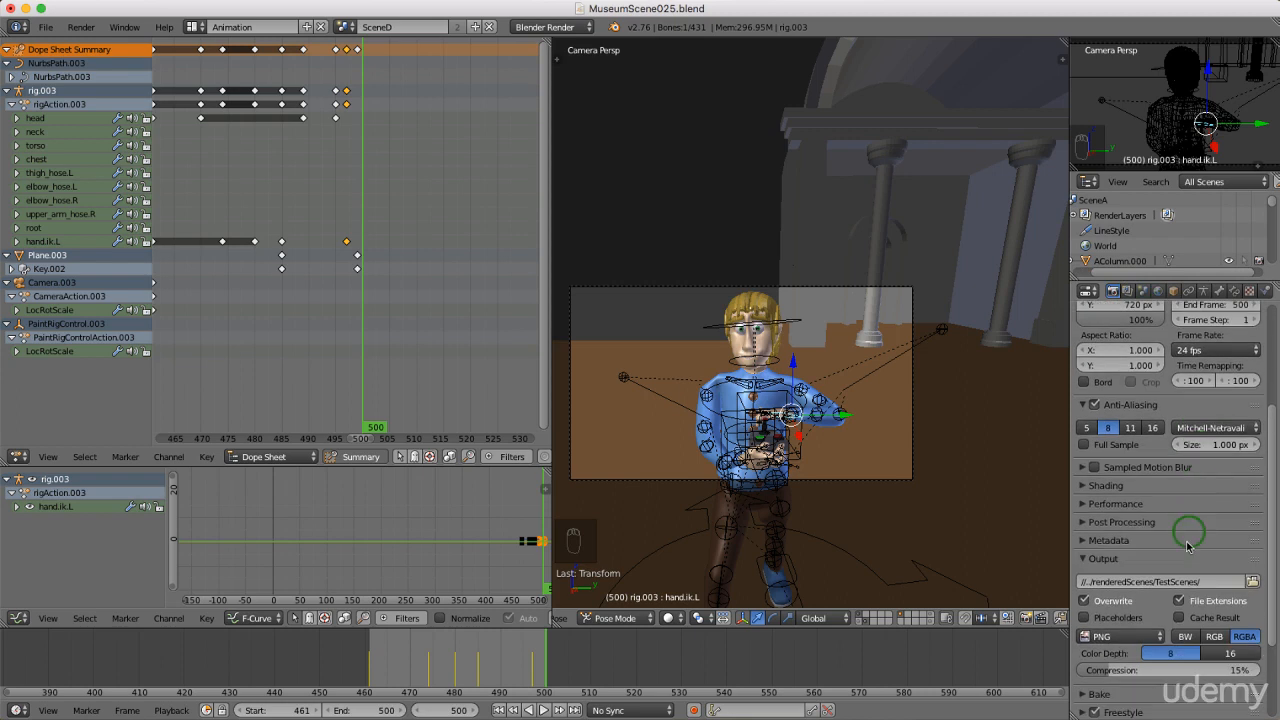
{"action": "left_click", "coordinate": [1252, 583]}
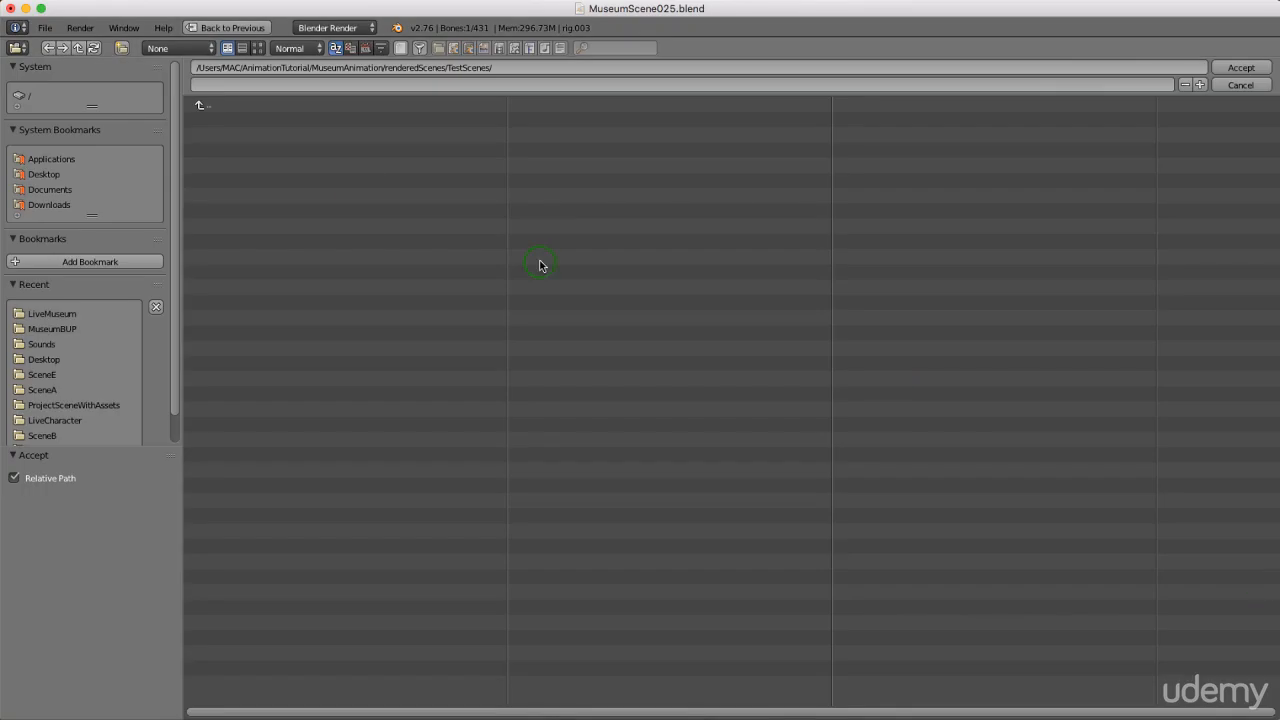
{"action": "left_click", "coordinate": [203, 107]}
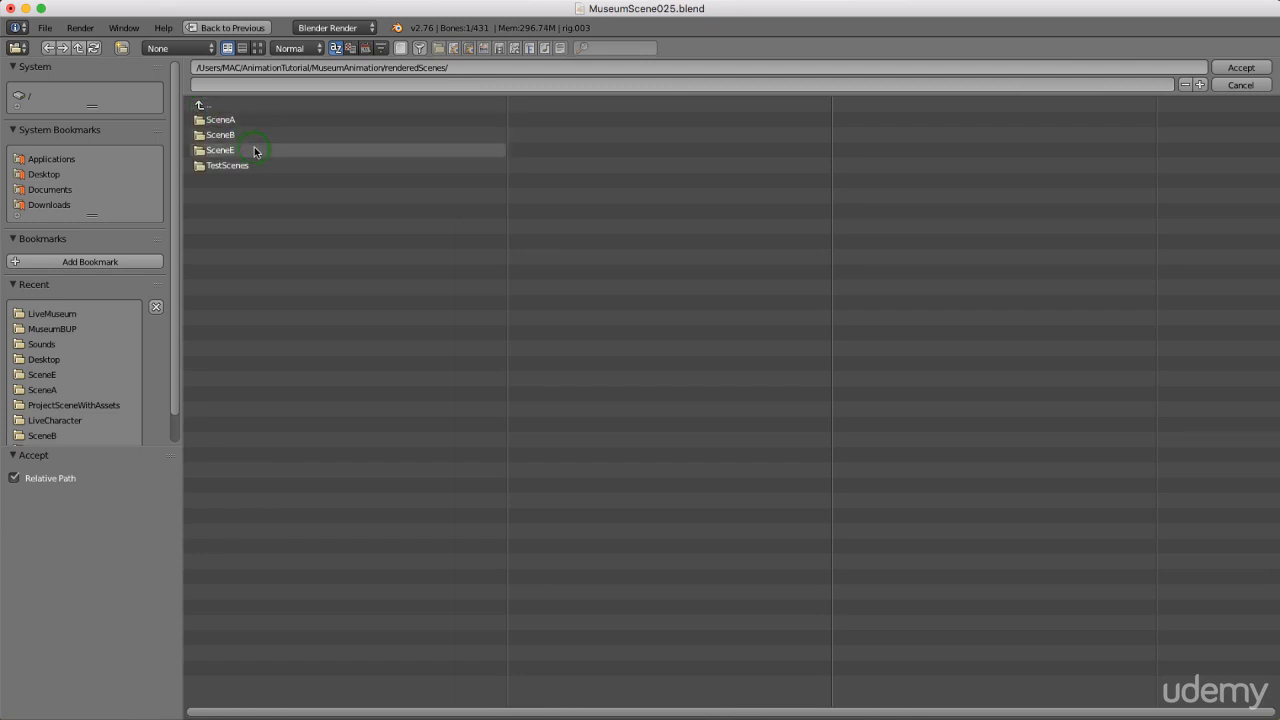
{"action": "left_click", "coordinate": [124, 49]}
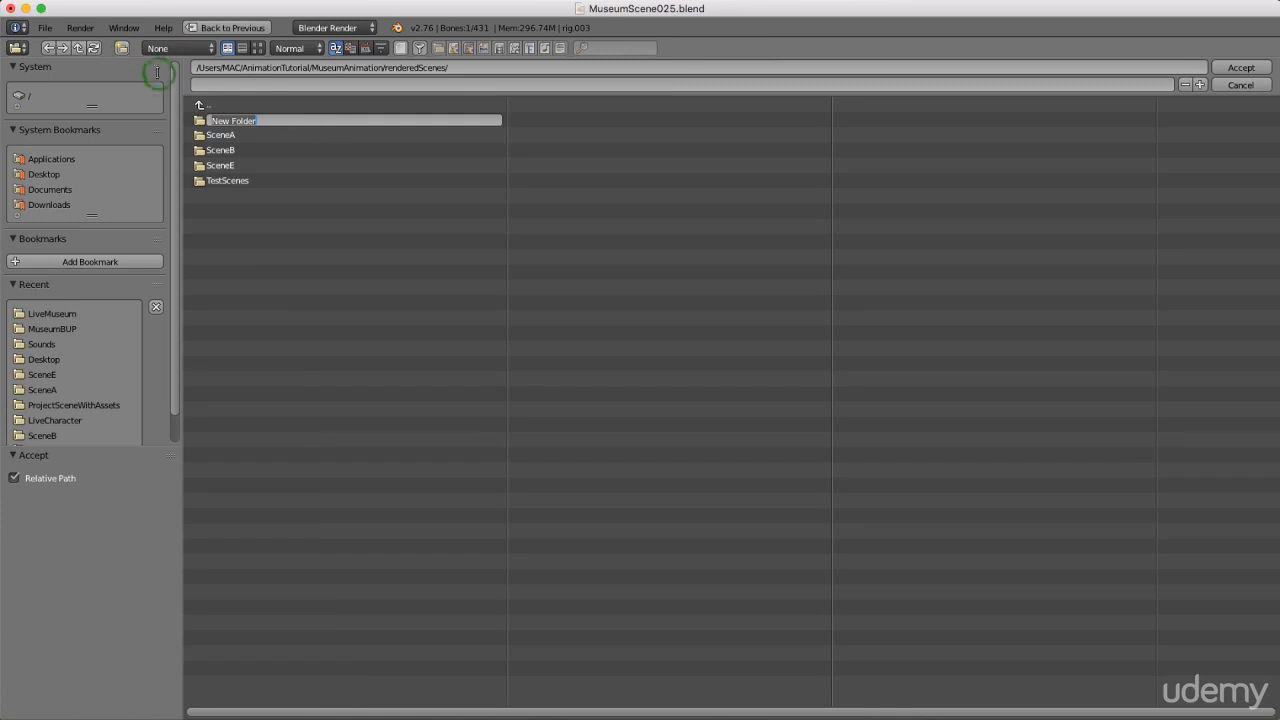
{"action": "type", "text": "Scene"}
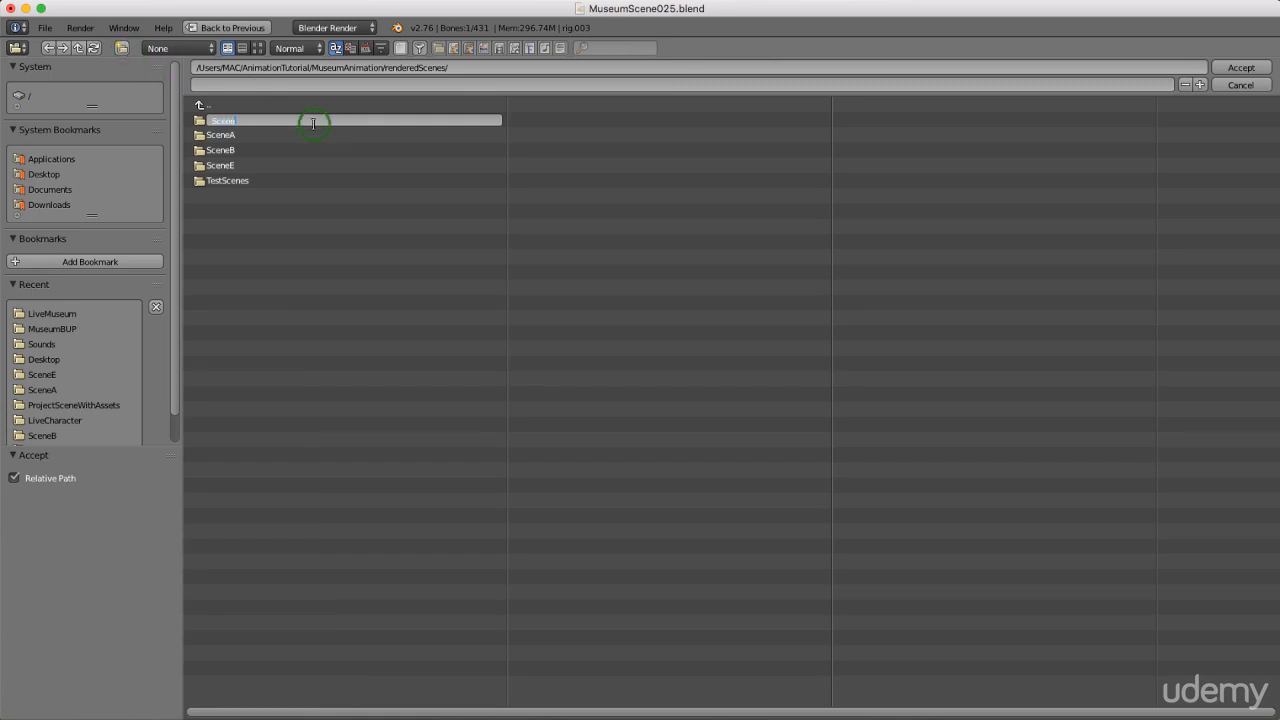
{"action": "type", "text": "D"}
{"action": "key", "text": "Return"}
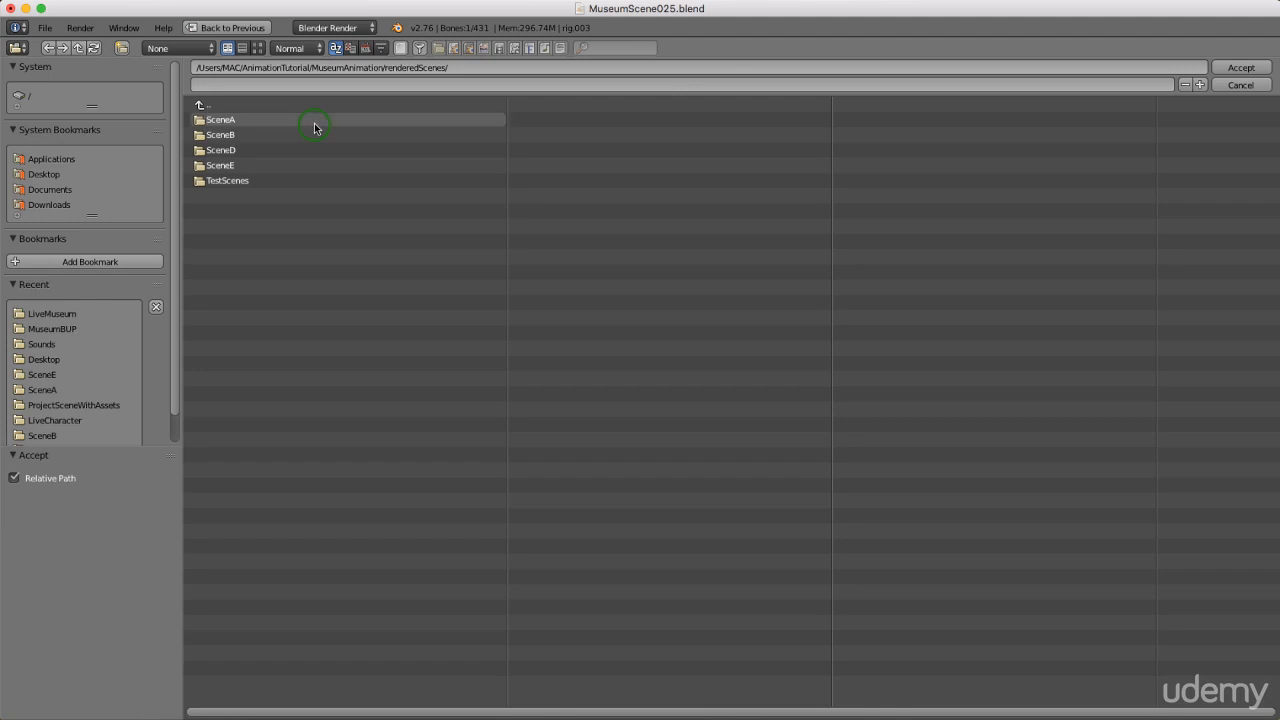
- Use the SceneD folder as the render output path
{"action": "double_click", "coordinate": [232, 151]}
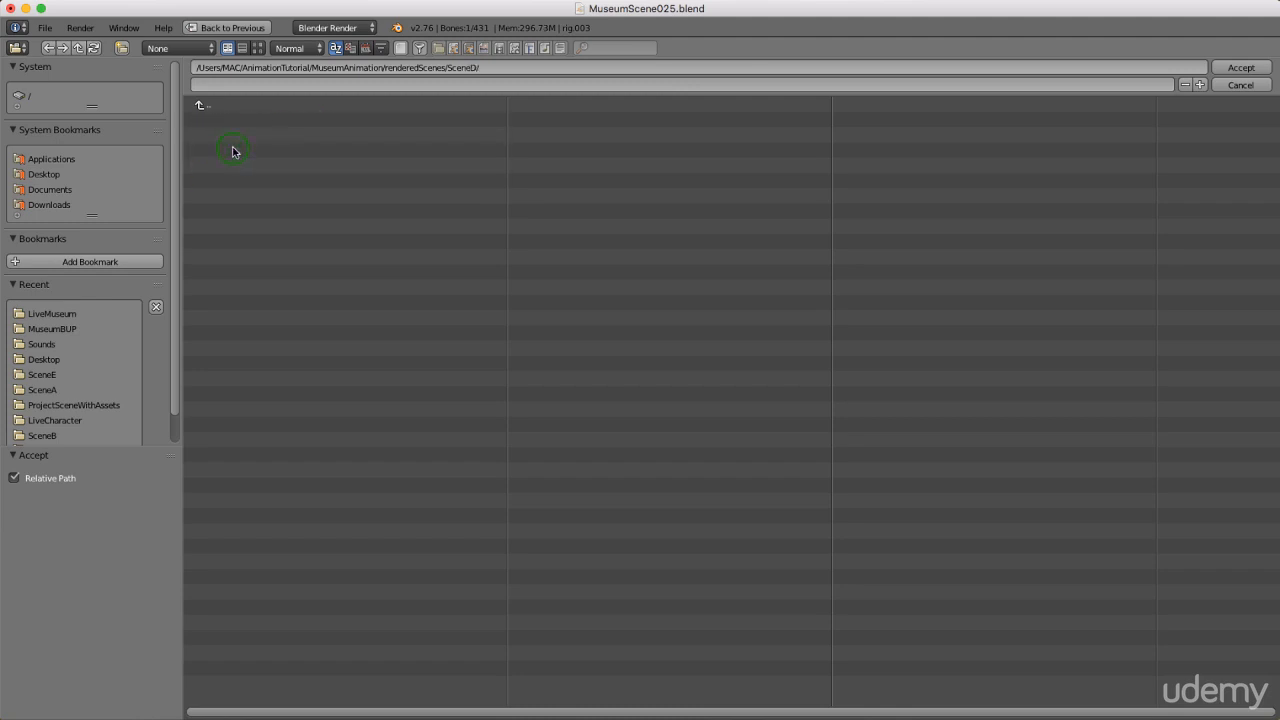
{"action": "left_click", "coordinate": [1238, 69]}
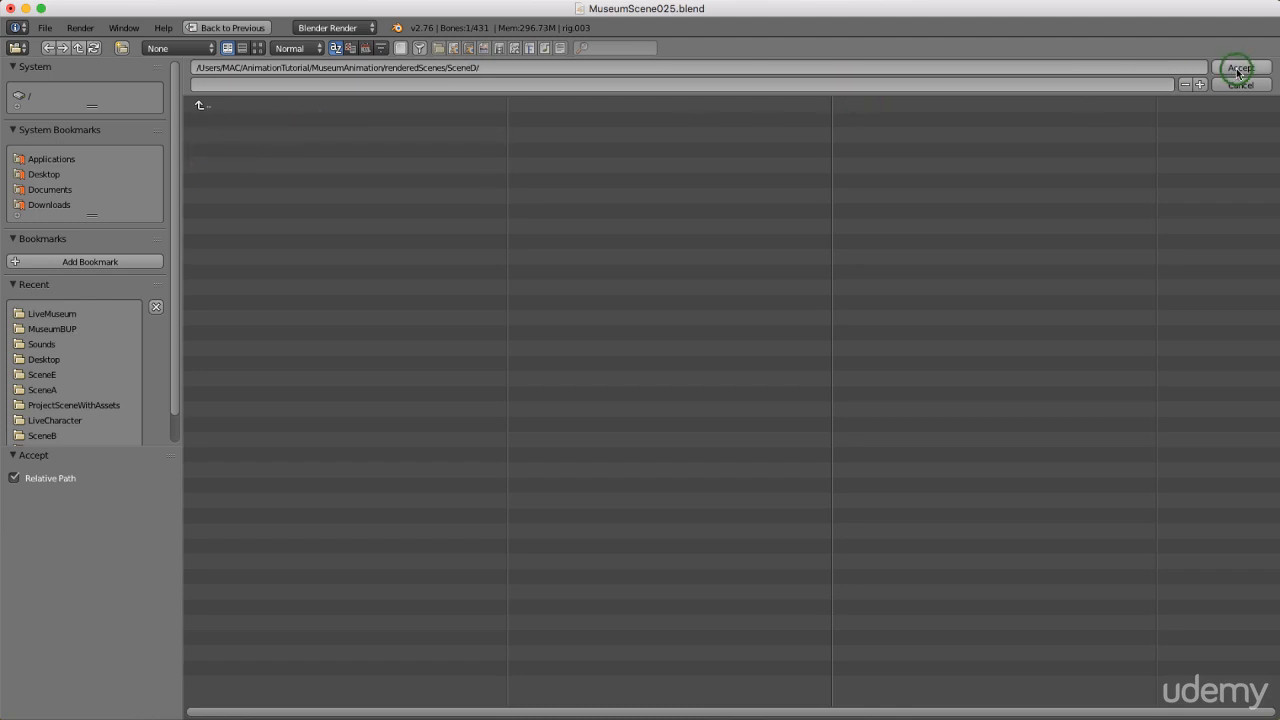
{"action": "left_click", "coordinate": [1237, 72]}
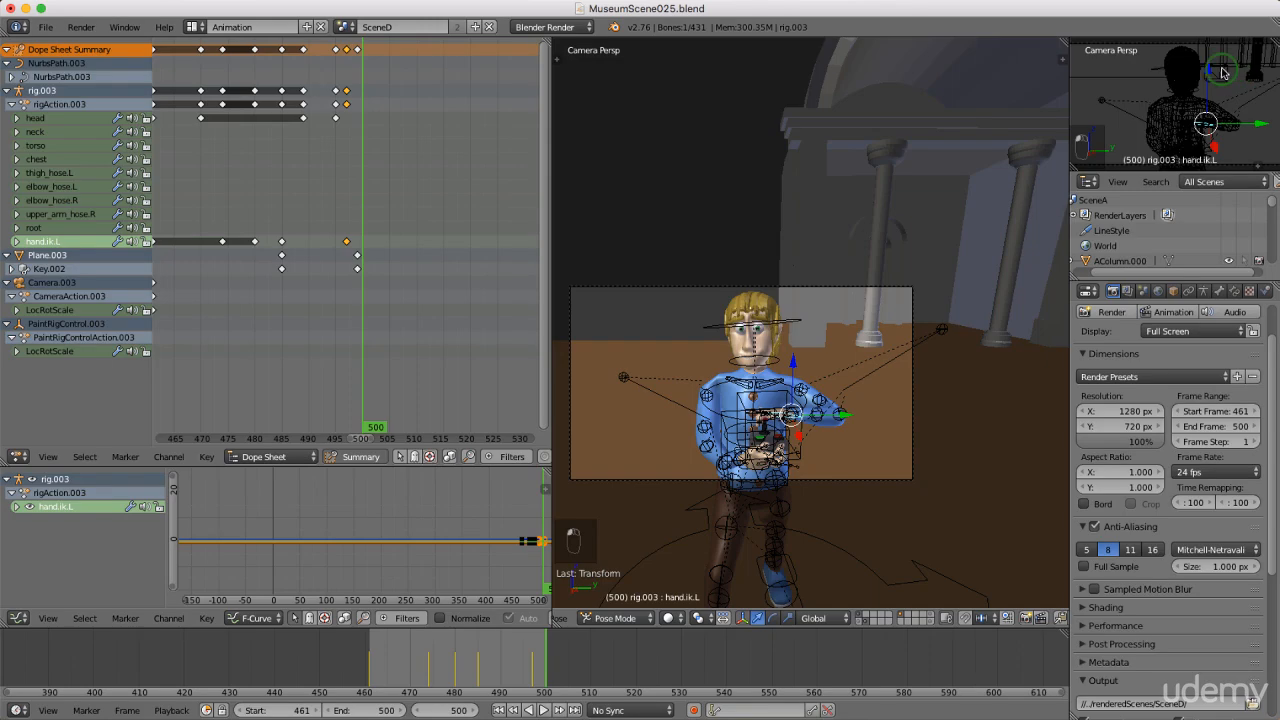
- Check the output file format, the available render presets and the render display mode, keeping Full Screen
{"action": "scroll", "coordinate": [1143, 457], "scroll_direction": "down", "scroll_amount": 4}
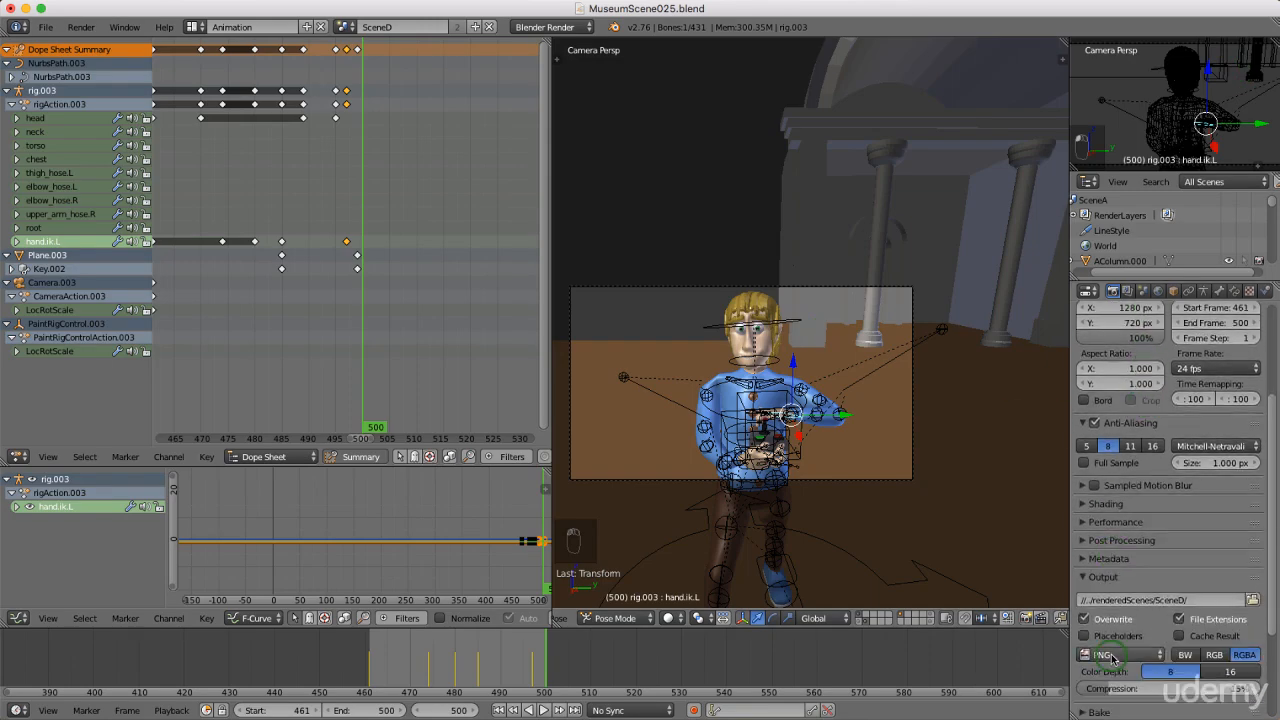
{"action": "scroll", "coordinate": [1148, 600], "scroll_direction": "up", "scroll_amount": 6}
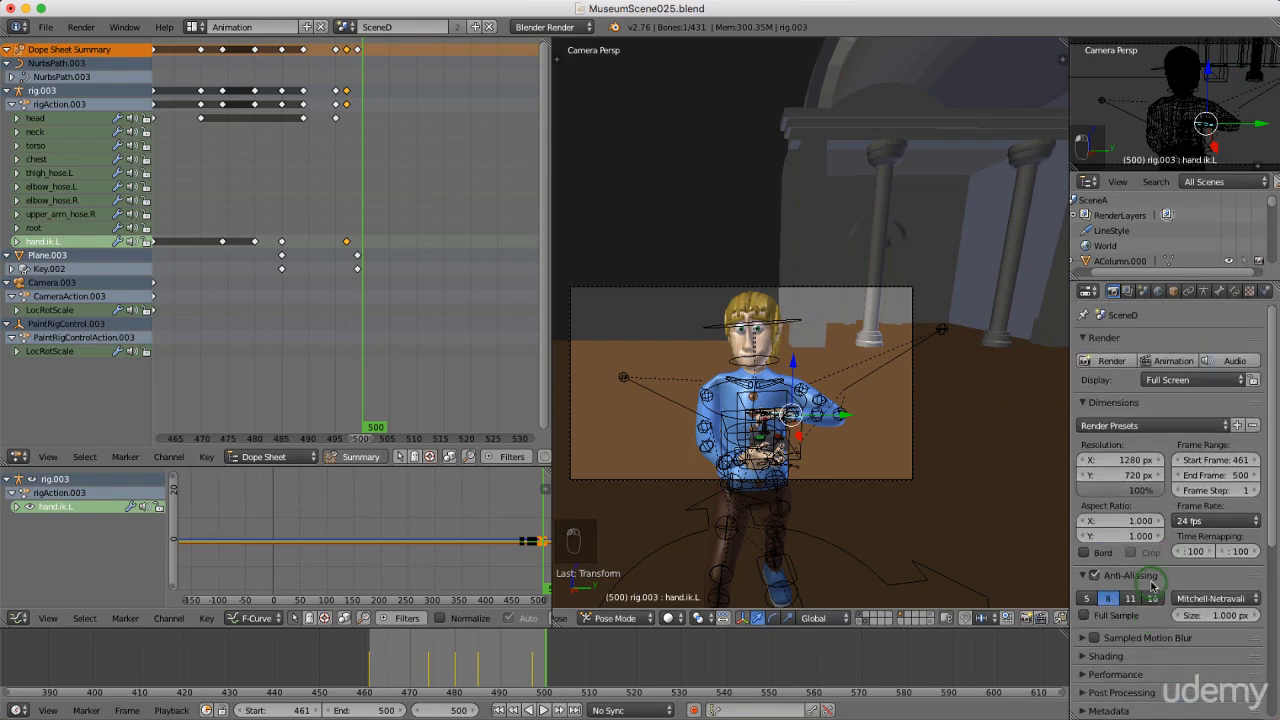
{"action": "left_click", "coordinate": [1172, 428]}
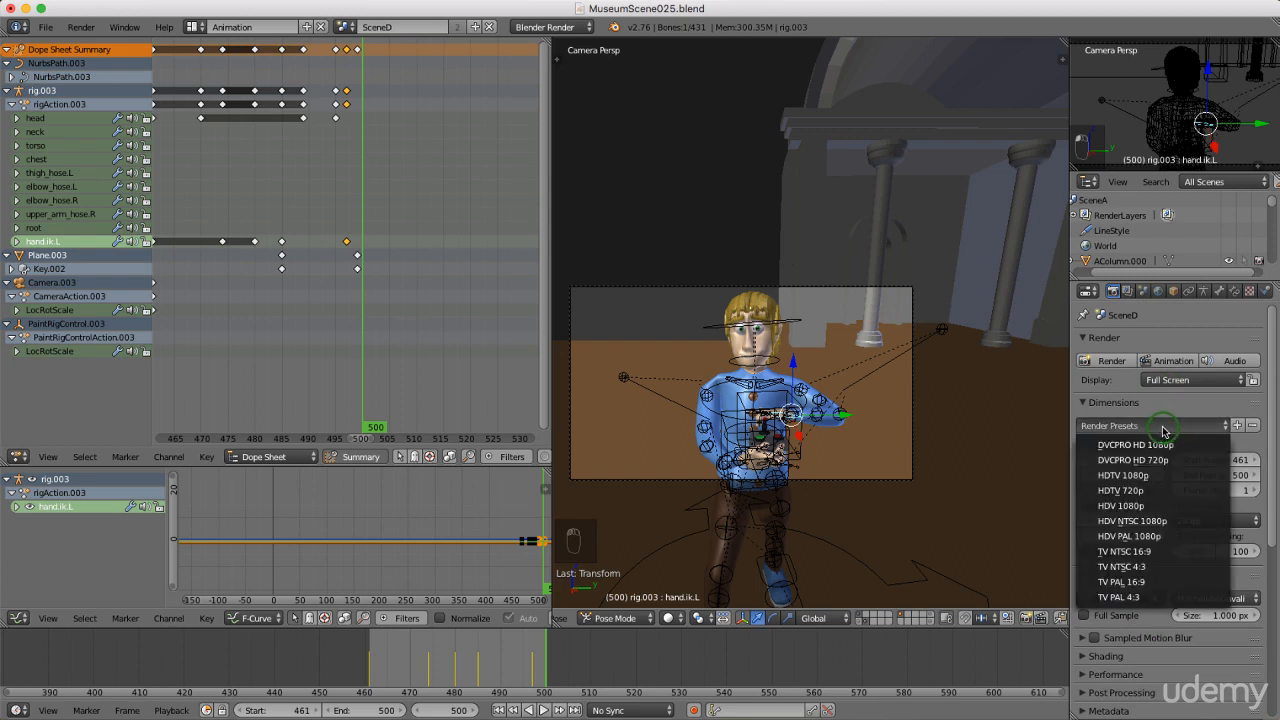
{"action": "left_click", "coordinate": [1171, 426]}
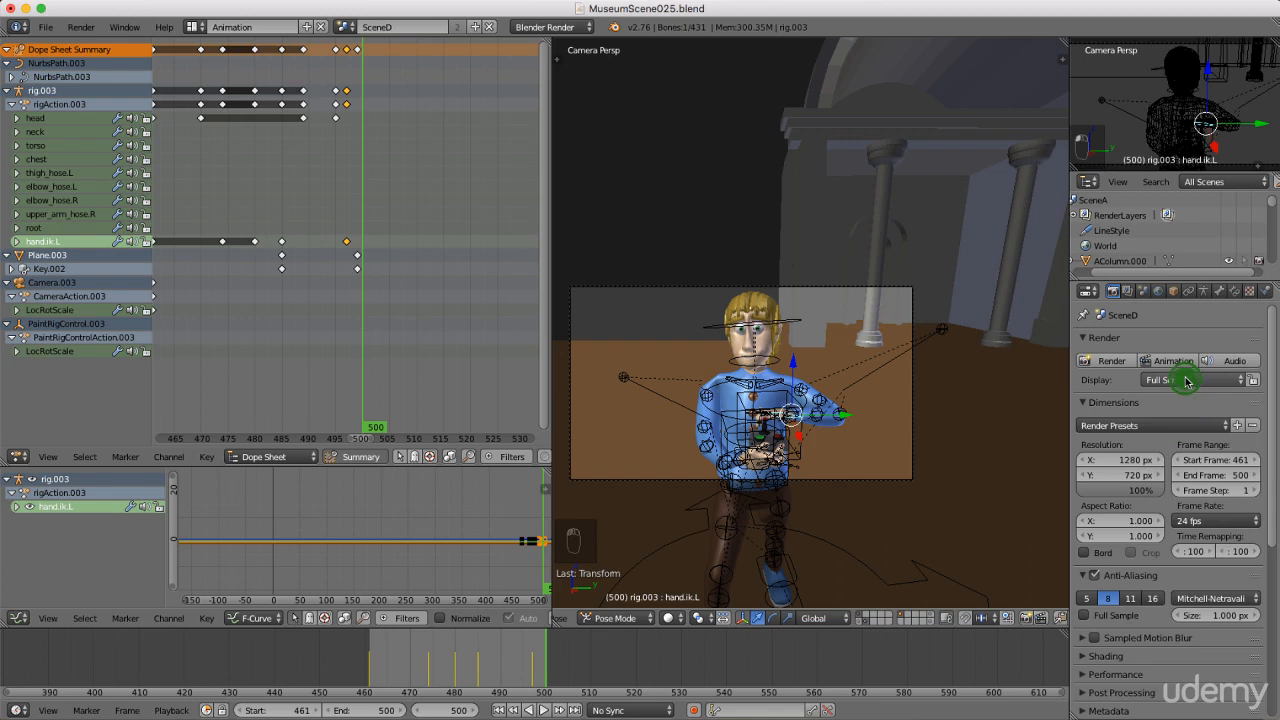
{"action": "left_click", "coordinate": [1183, 385]}
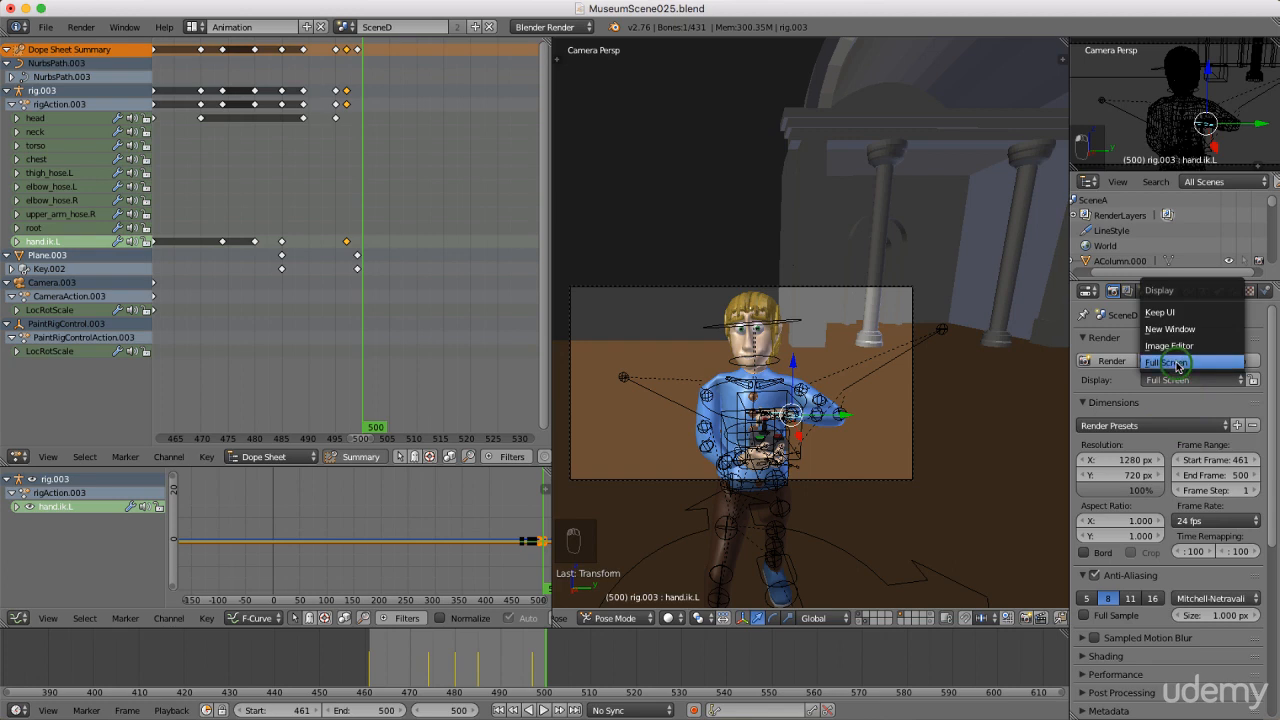
{"action": "left_click", "coordinate": [1177, 364]}
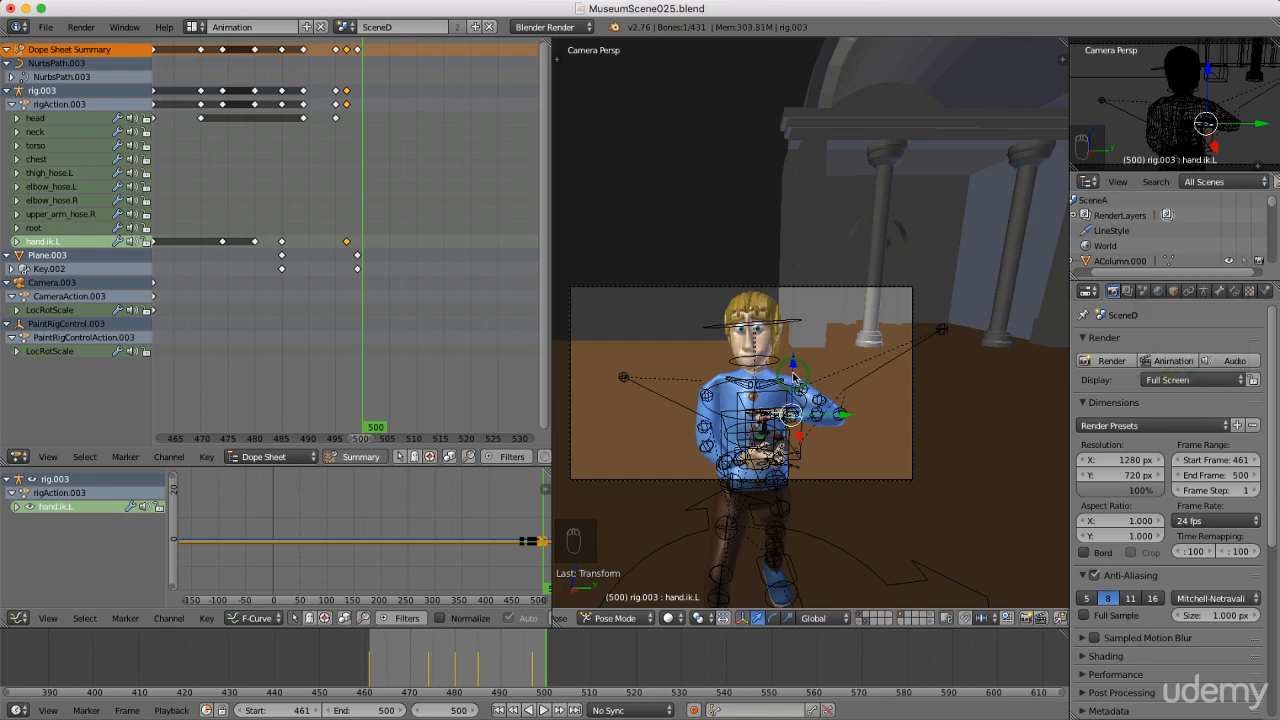
- Save the project over the existing file MuseumScene025.blend
{"action": "key", "text": "ctrl+s"}
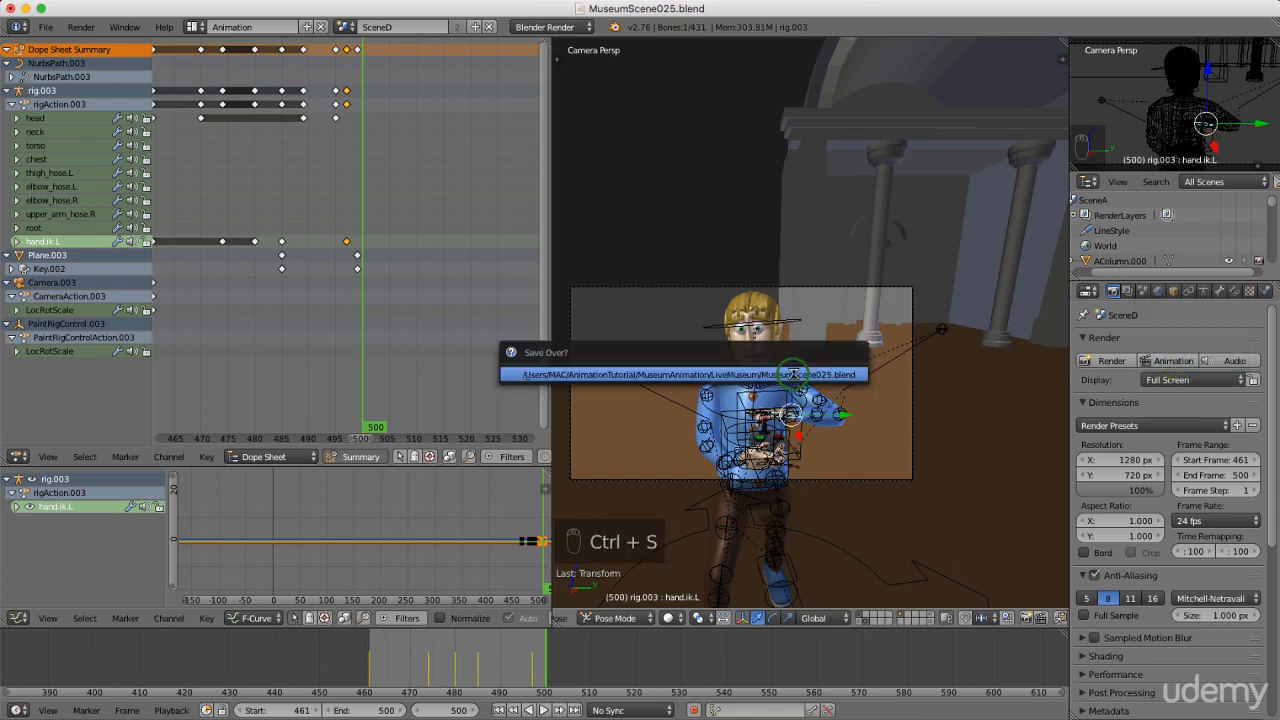
{"action": "left_click", "coordinate": [793, 374]}
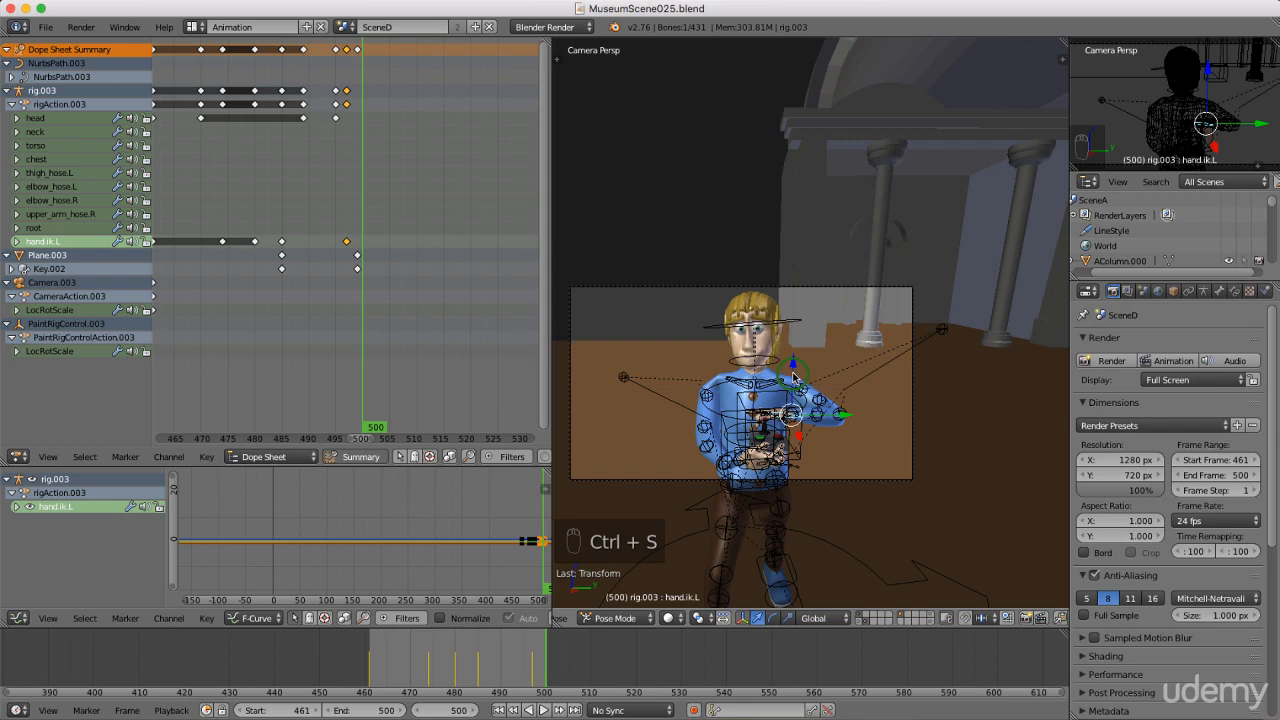
- Set the current frame to the start of the render range, frame 461
{"action": "left_click", "coordinate": [1175, 362]}
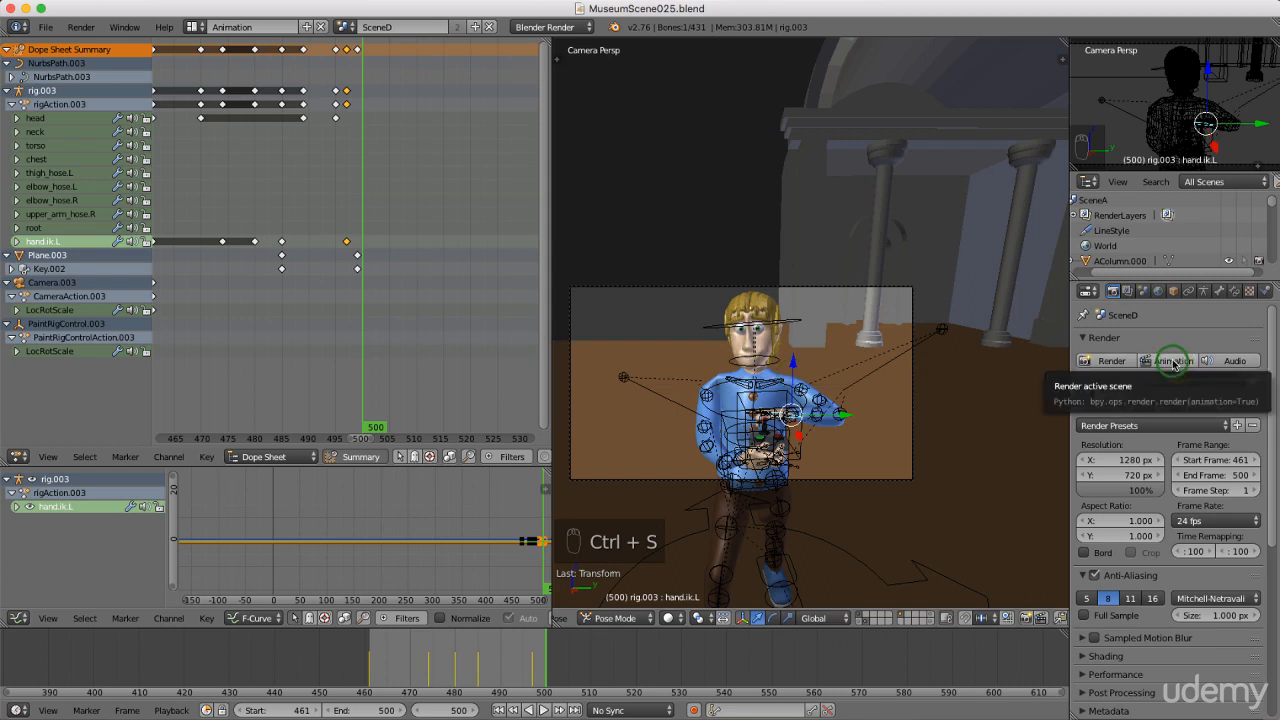
{"action": "left_click", "coordinate": [505, 699]}
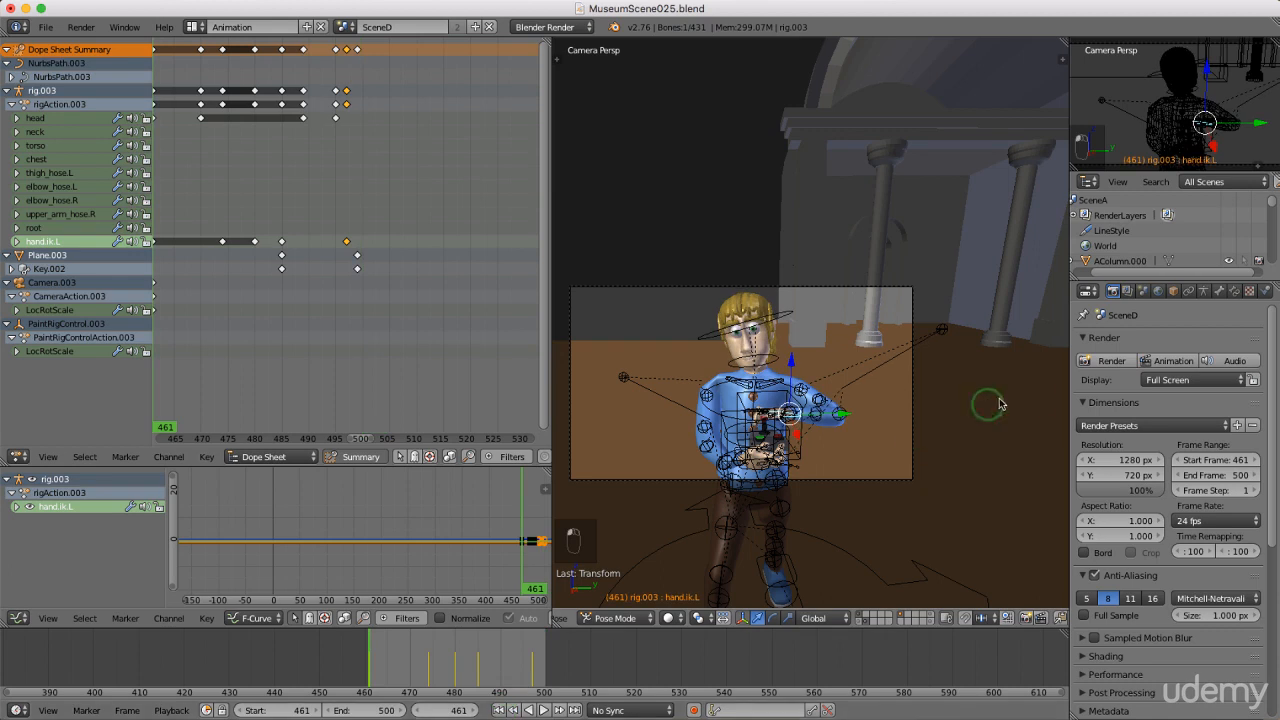
- Start the animation render to check how the first frame looks, and stop it
{"action": "left_click", "coordinate": [1175, 362]}
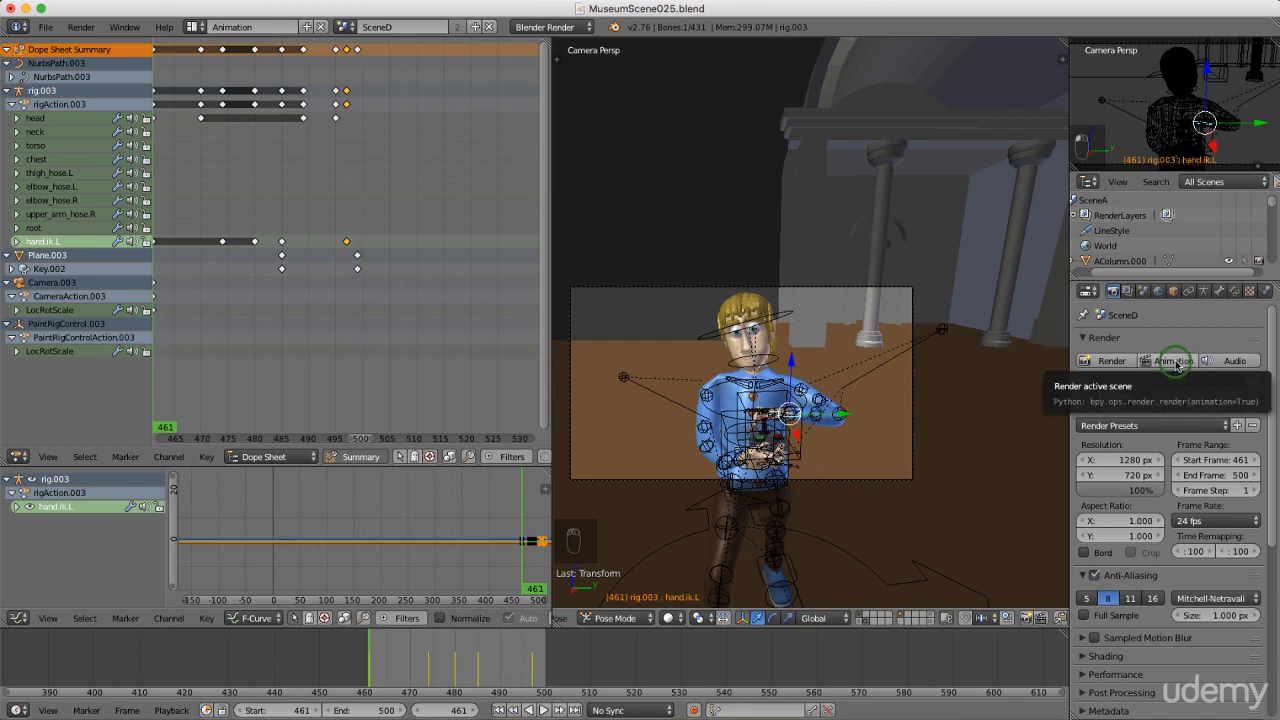
{"action": "left_click", "coordinate": [1175, 362]}
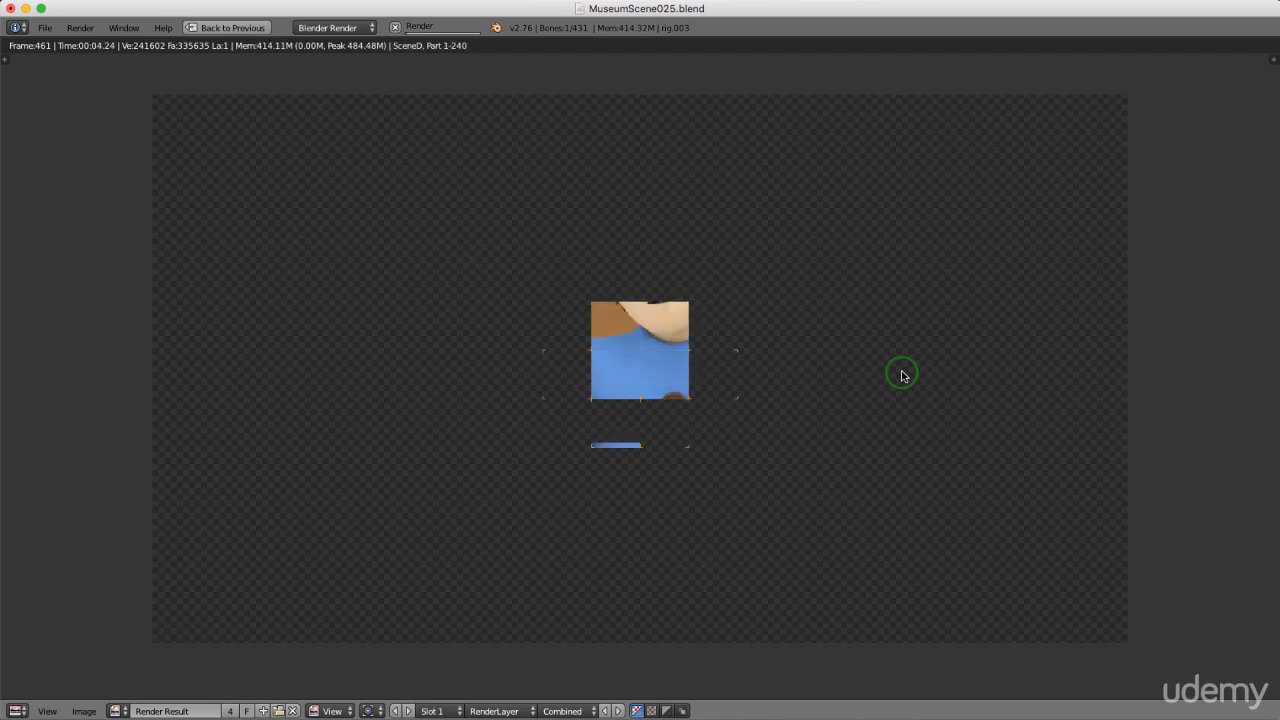
{"action": "scroll", "coordinate": [901, 375], "scroll_direction": "down", "scroll_amount": 3}
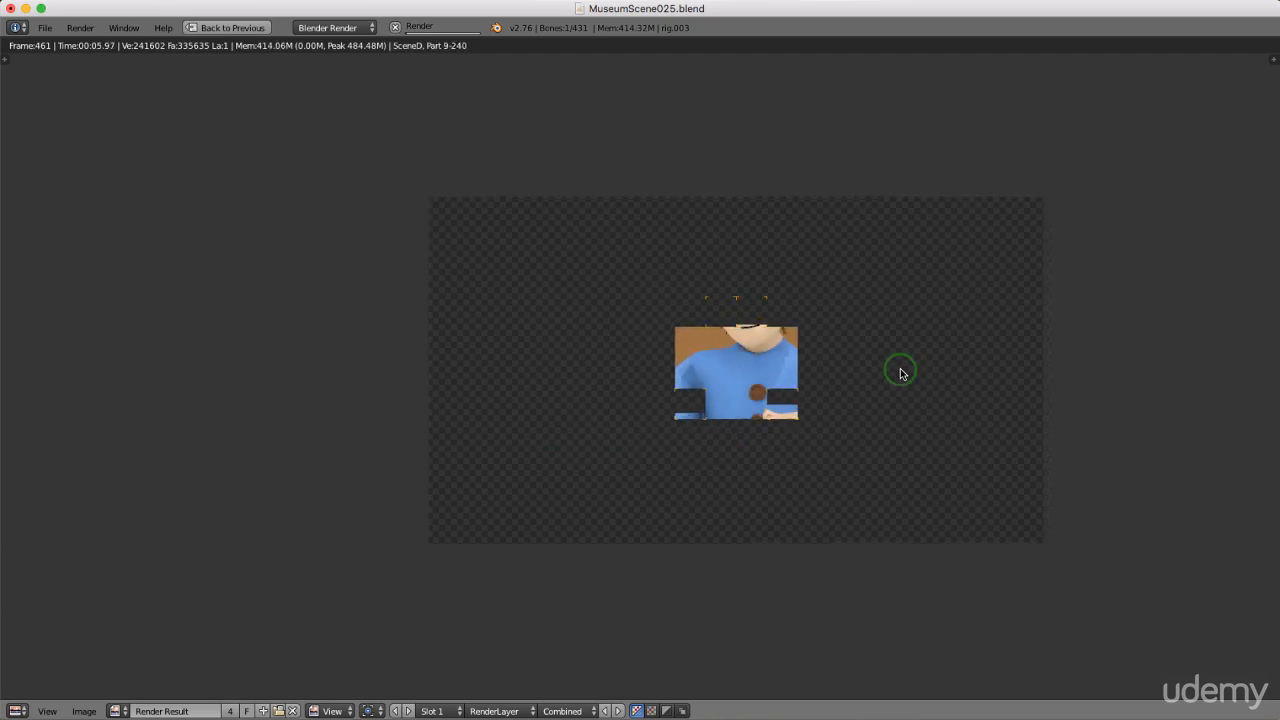
{"action": "scroll", "coordinate": [1008, 372], "scroll_direction": "down", "scroll_amount": 1}
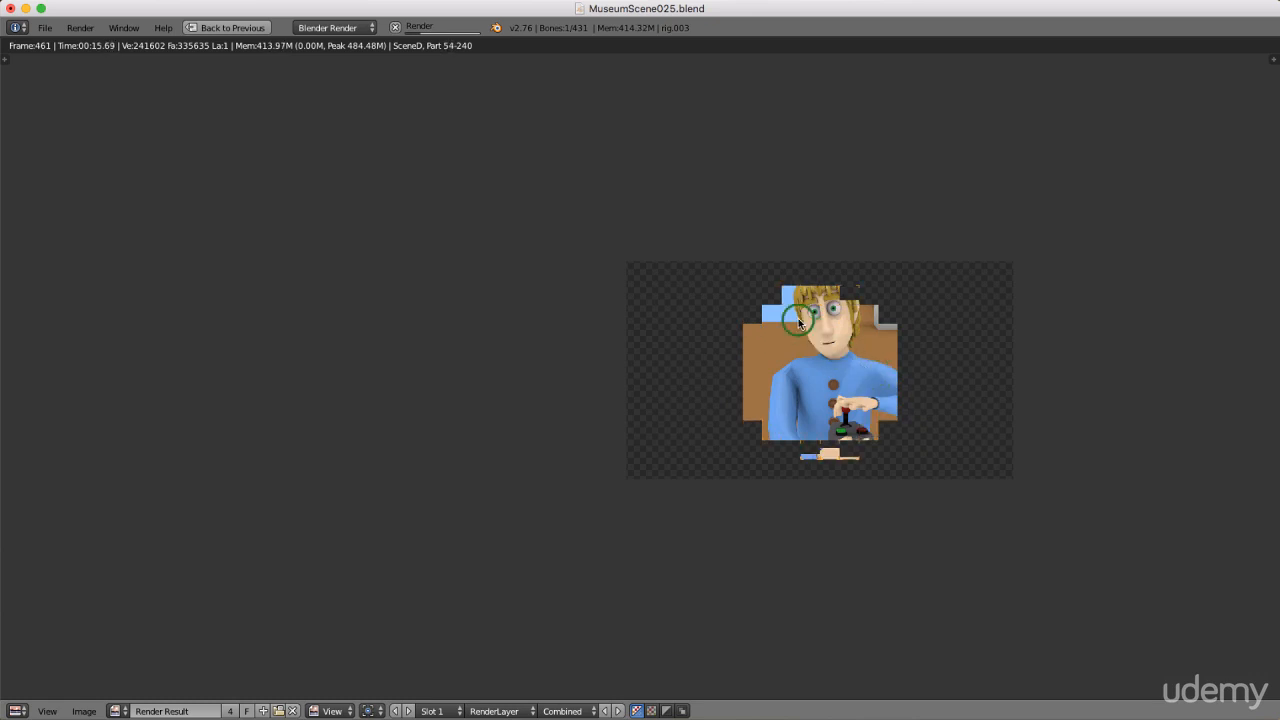
{"action": "key", "text": "Escape"}
{"action": "key", "text": "Escape"}
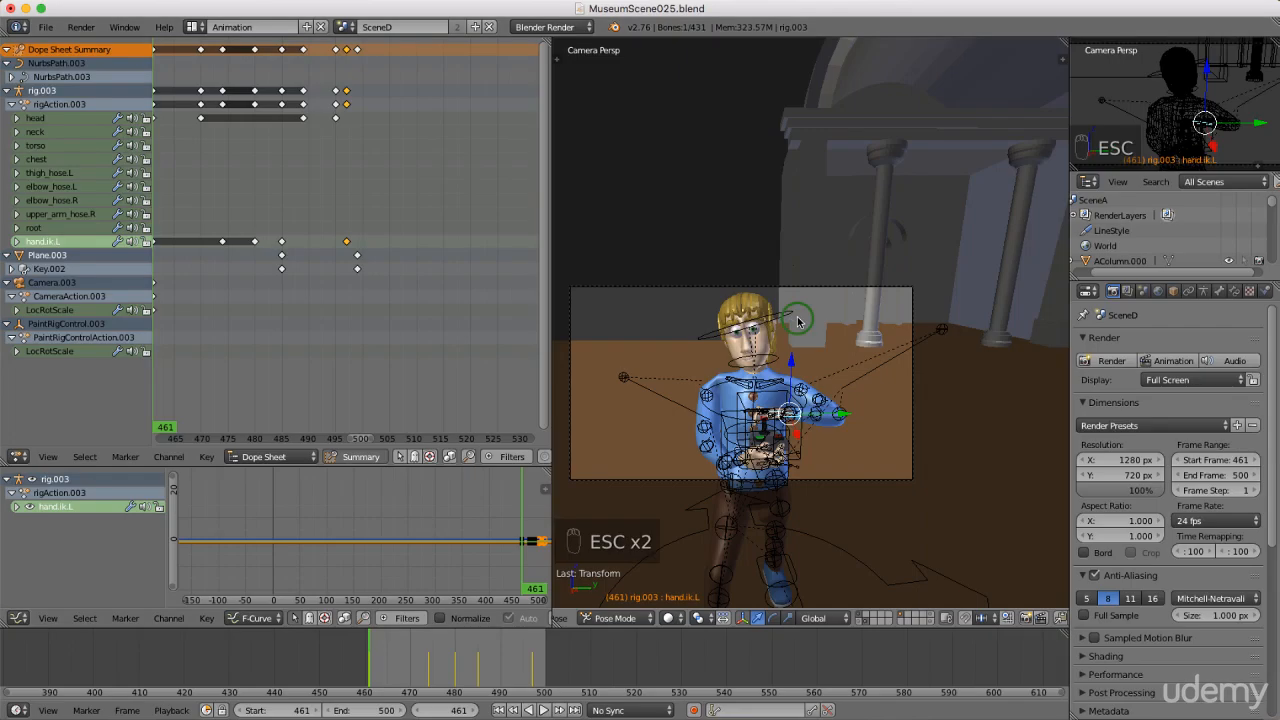
- Show the first lower-row scene layer alongside the visible ones, widen the 3D view and render the animation of frames 461 to 500
{"action": "left_click", "coordinate": [859, 622]}
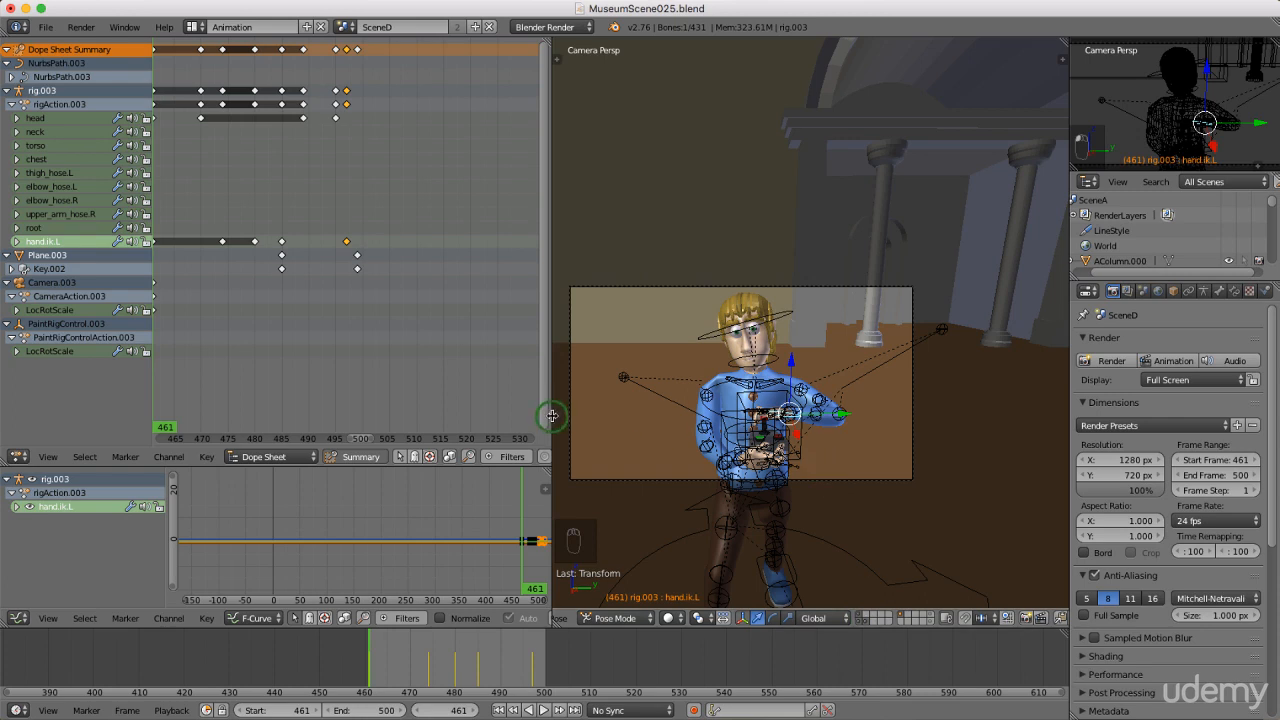
{"action": "left_click_drag", "start_coordinate": [552, 418], "coordinate": [461, 422]}
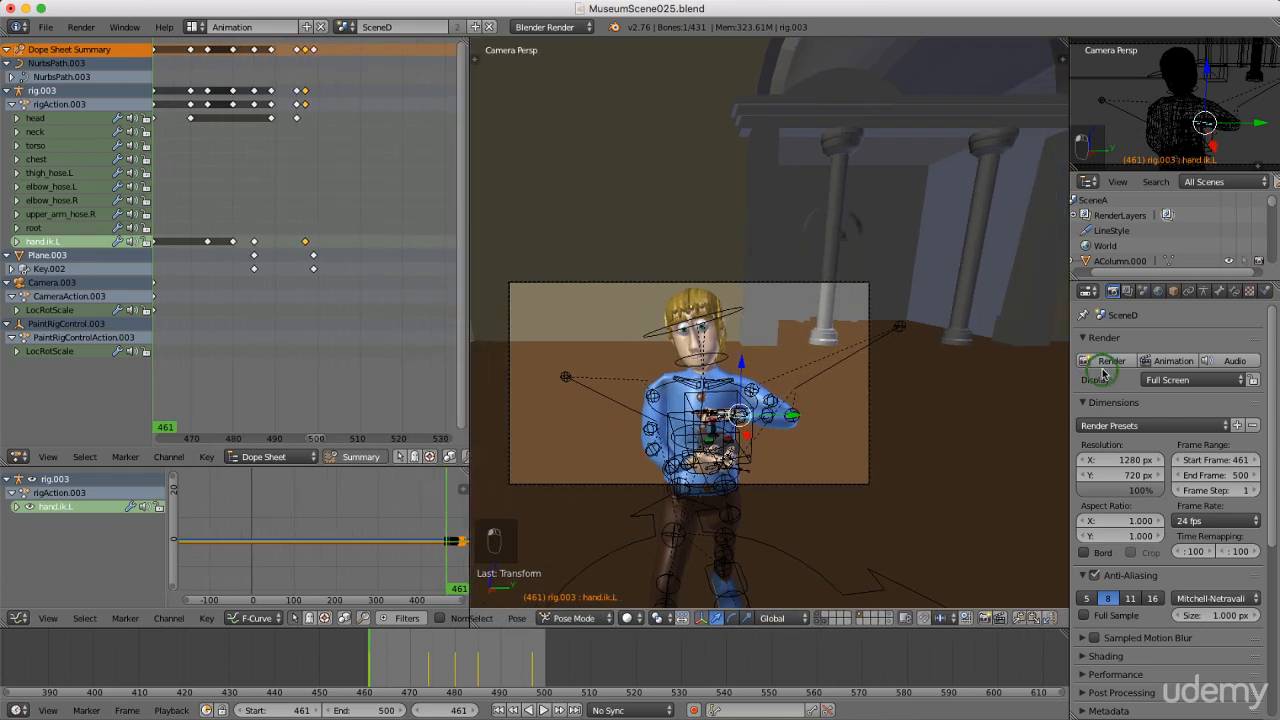
{"action": "left_click", "coordinate": [1172, 362]}
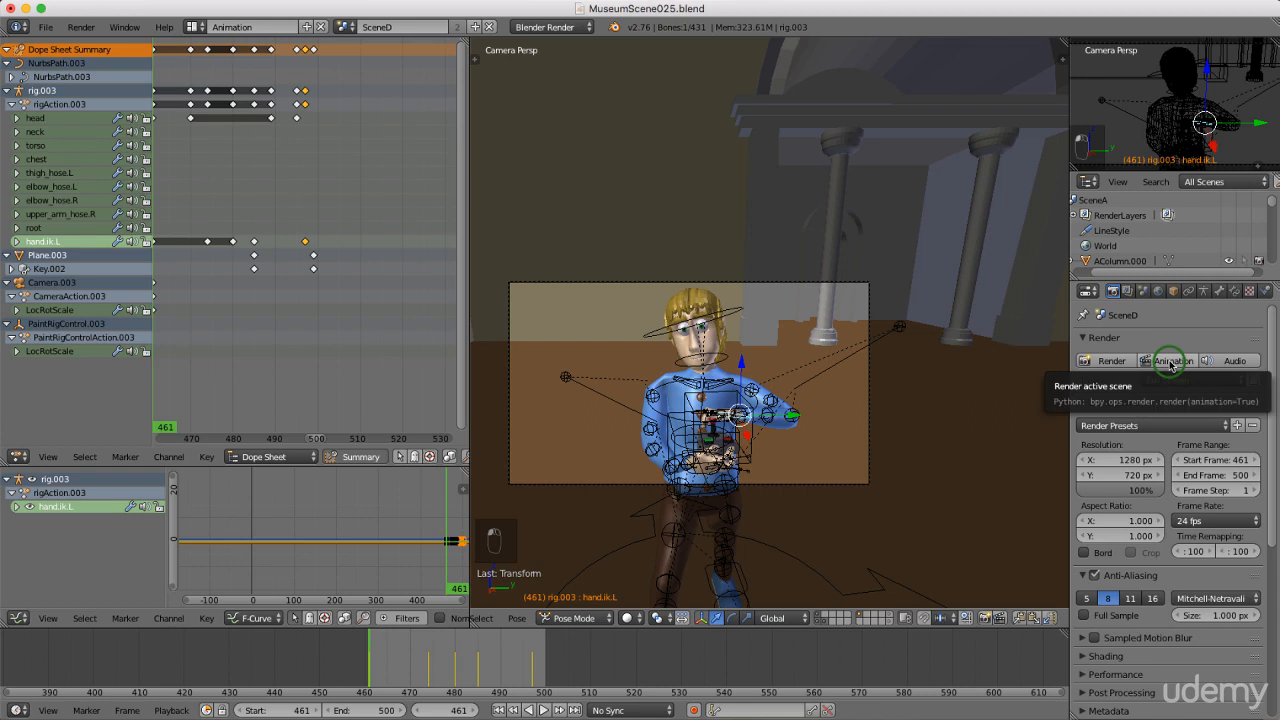
{"action": "left_click", "coordinate": [1172, 362]}
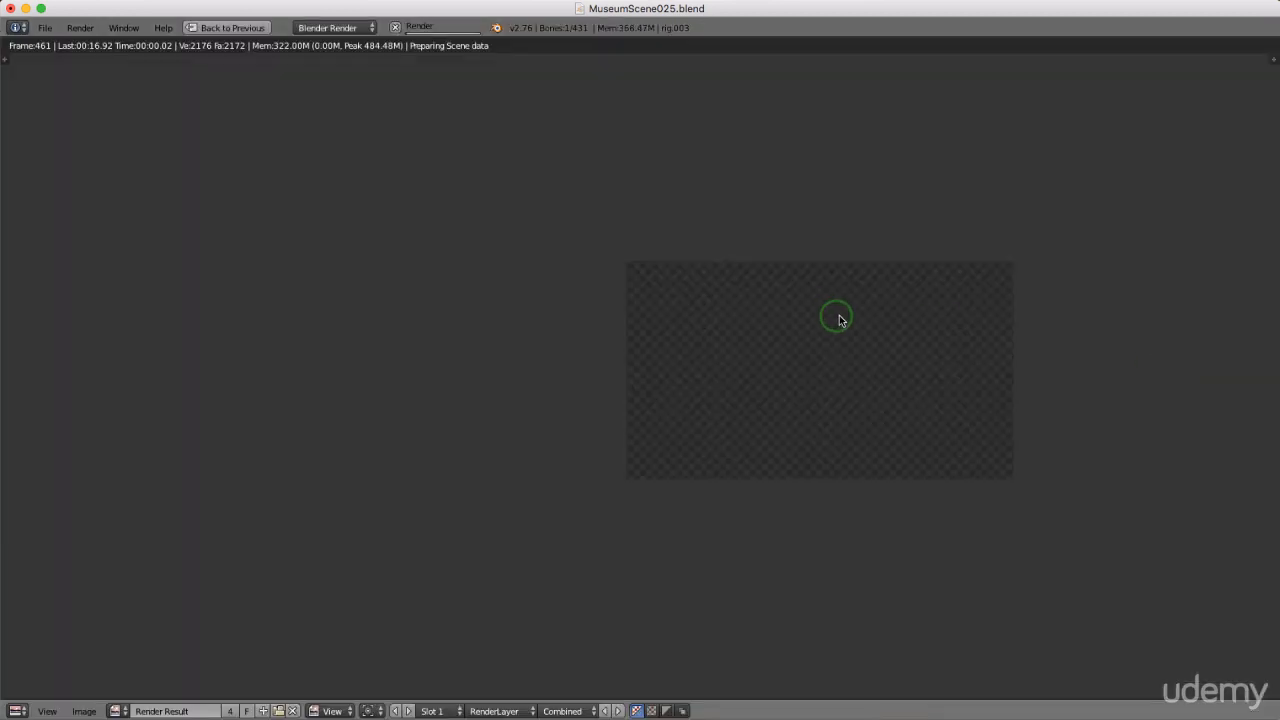